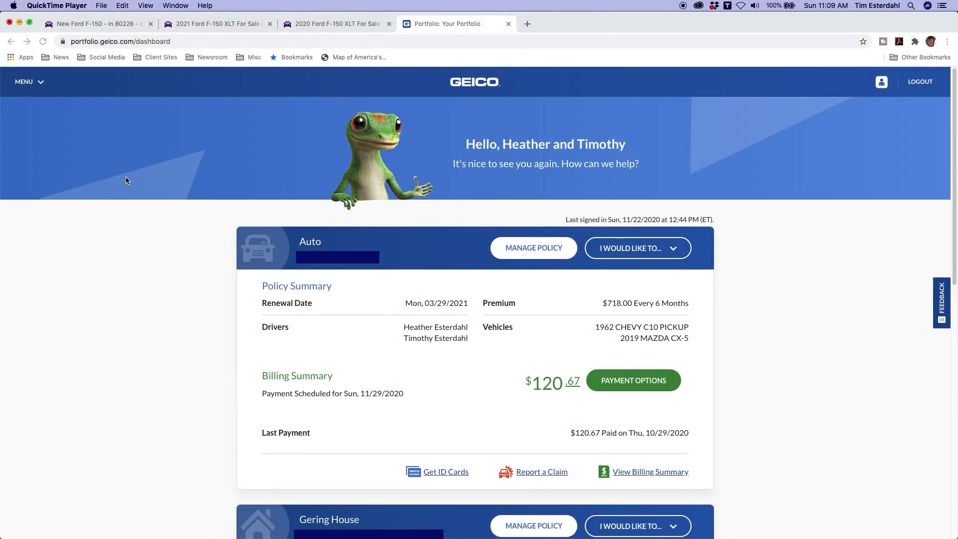
- Review the 2021 F-150 XLT listing's VIN, then bring up the 2020 F-150 XLT listing ($39,595, 2,269 miles)
{"action": "left_click", "coordinate": [207, 24]}
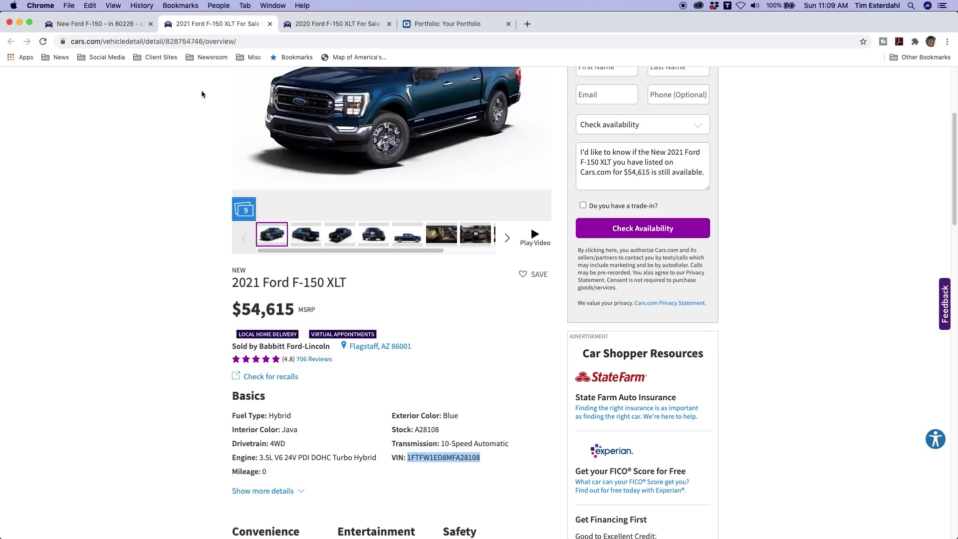
{"action": "scroll", "coordinate": [202, 90], "scroll_direction": "up", "scroll_amount": 3}
{"action": "scroll", "coordinate": [201, 90], "scroll_direction": "down", "scroll_amount": 2}
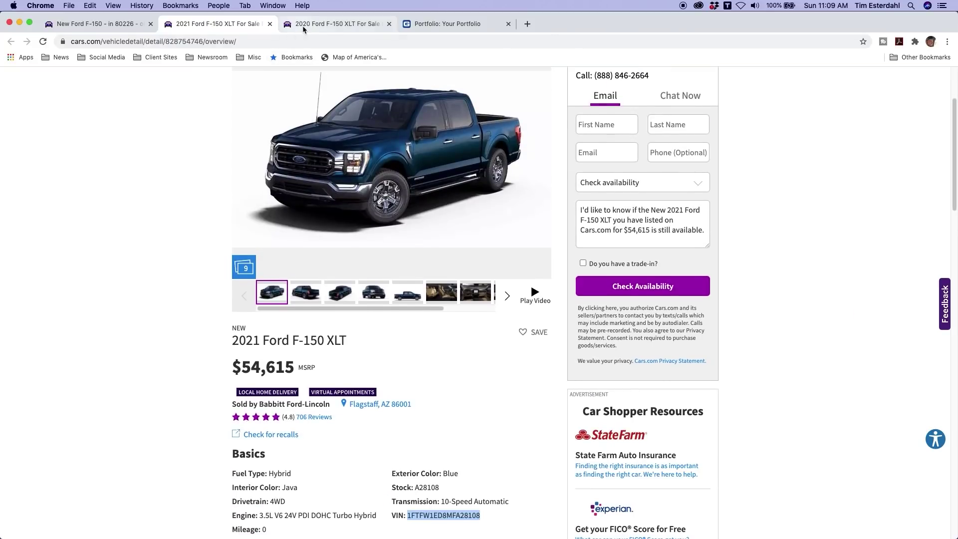
{"action": "left_click", "coordinate": [302, 26]}
{"action": "scroll", "coordinate": [215, 233], "scroll_direction": "up", "scroll_amount": 5}
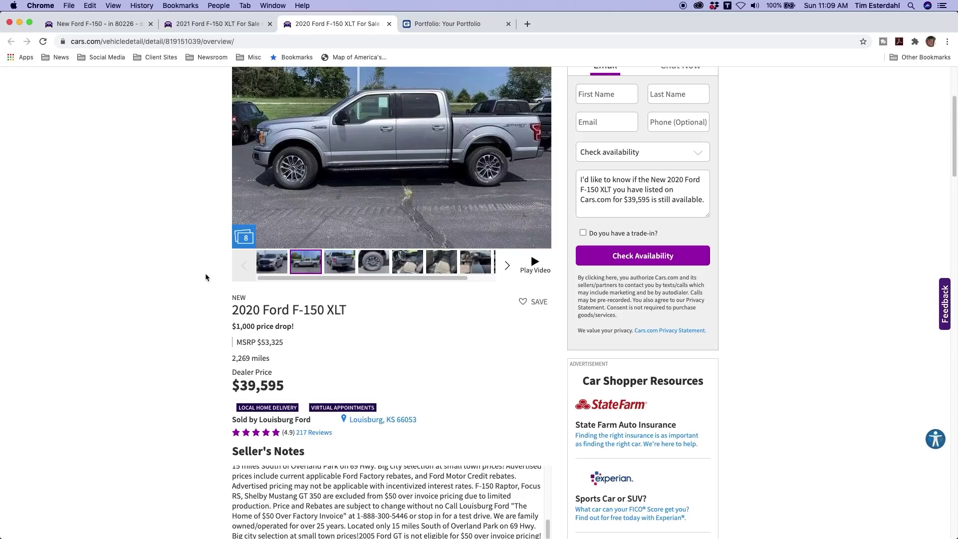
- Start Add Vehicle on the auto policy for a single vehicle with its VIN available
{"action": "left_click", "coordinate": [425, 23]}
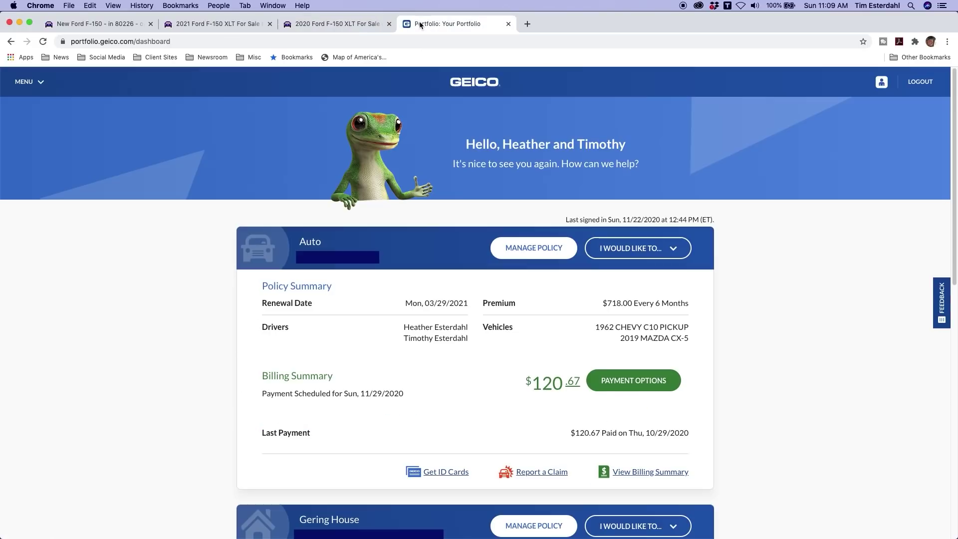
{"action": "left_click", "coordinate": [674, 256]}
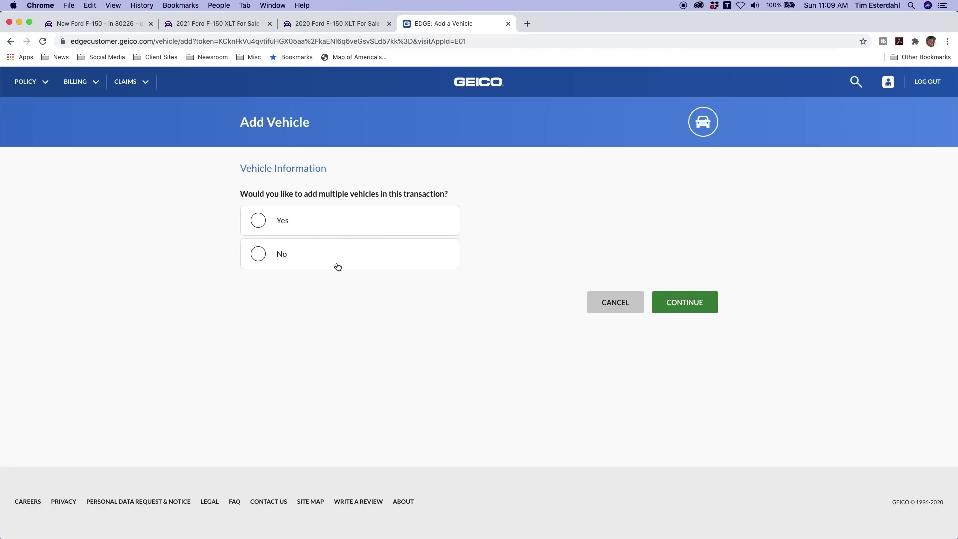
{"action": "left_click", "coordinate": [315, 257]}
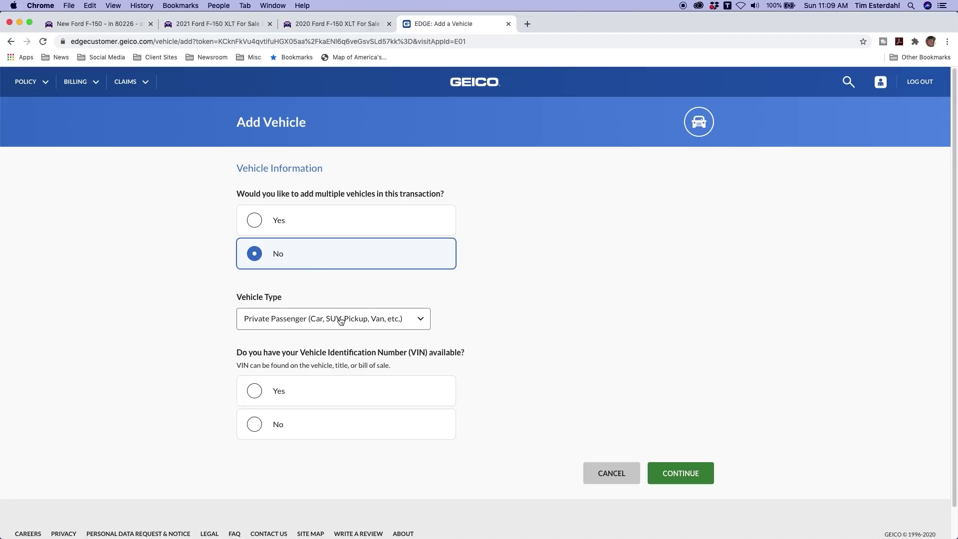
{"action": "left_click", "coordinate": [289, 398]}
- Copy the 2021 F-150's VIN from Cars.com and paste it into GEICO's VIN field
{"action": "left_click", "coordinate": [234, 24]}
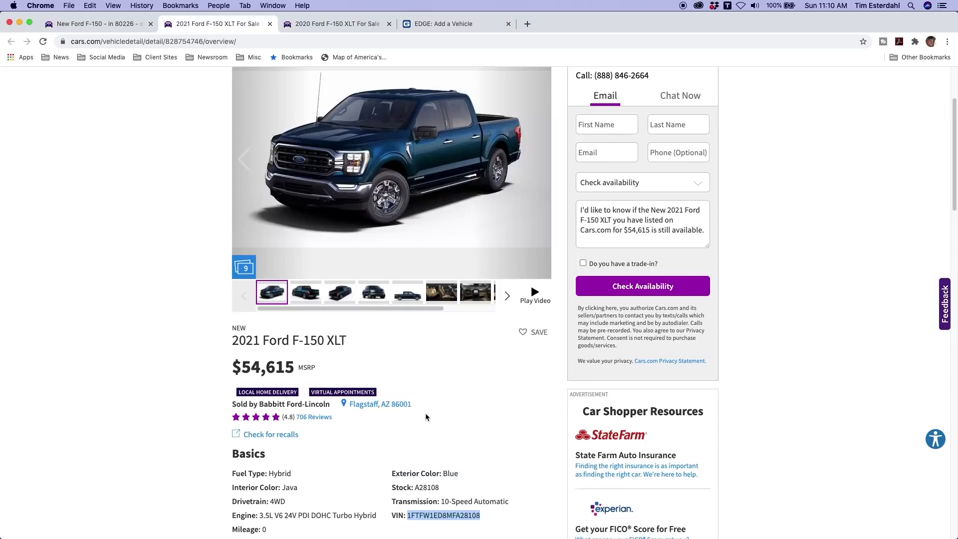
{"action": "right_click", "coordinate": [457, 515]}
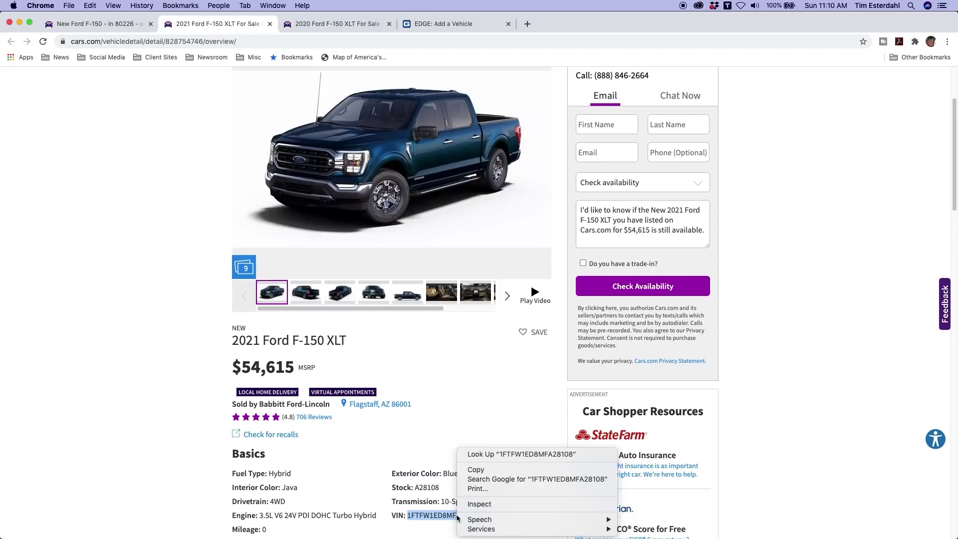
{"action": "left_click", "coordinate": [467, 473]}
{"action": "left_click", "coordinate": [439, 23]}
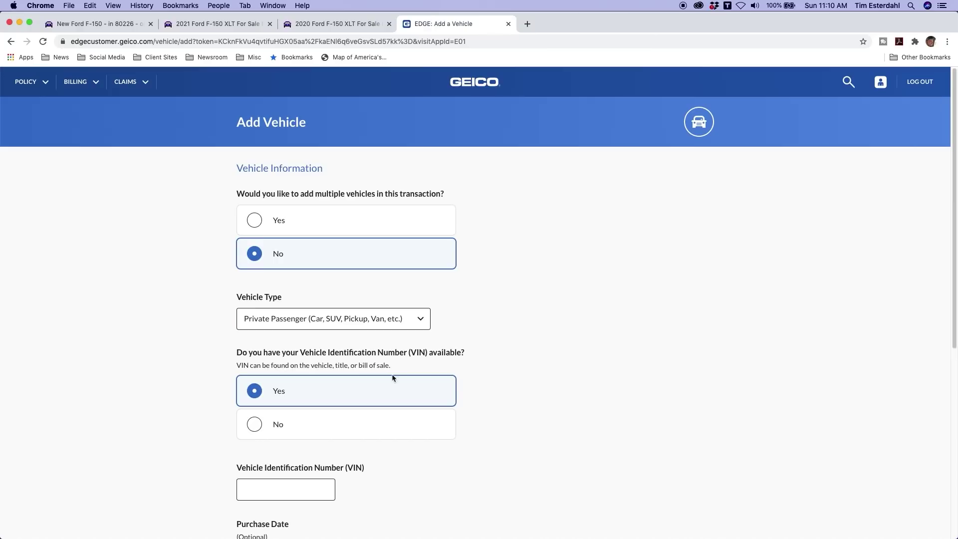
{"action": "left_click", "coordinate": [304, 489]}
{"action": "key", "text": "super+v"}
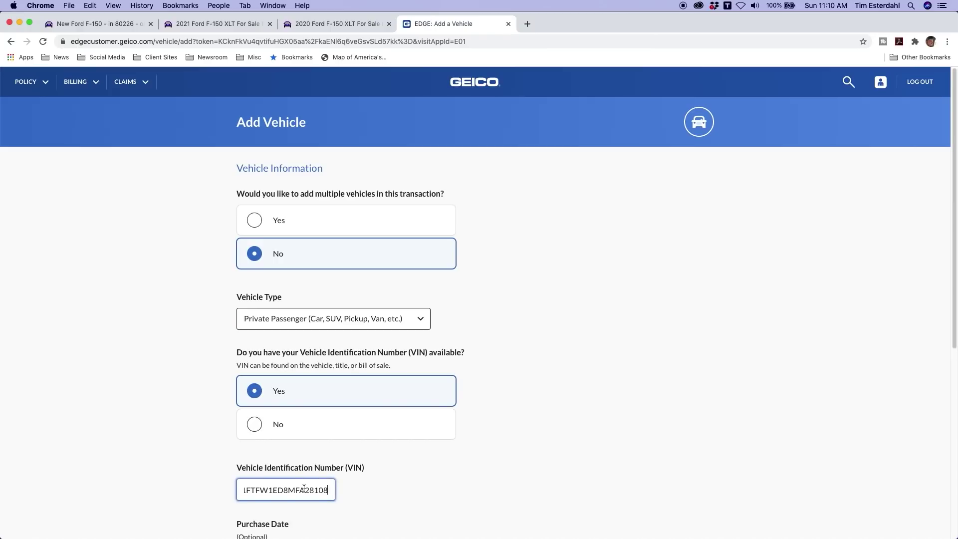
- Enter the vehicle as a 2021 FORD F-150, body style 4x4 Pickup 4 Door
{"action": "left_click", "coordinate": [220, 457]}
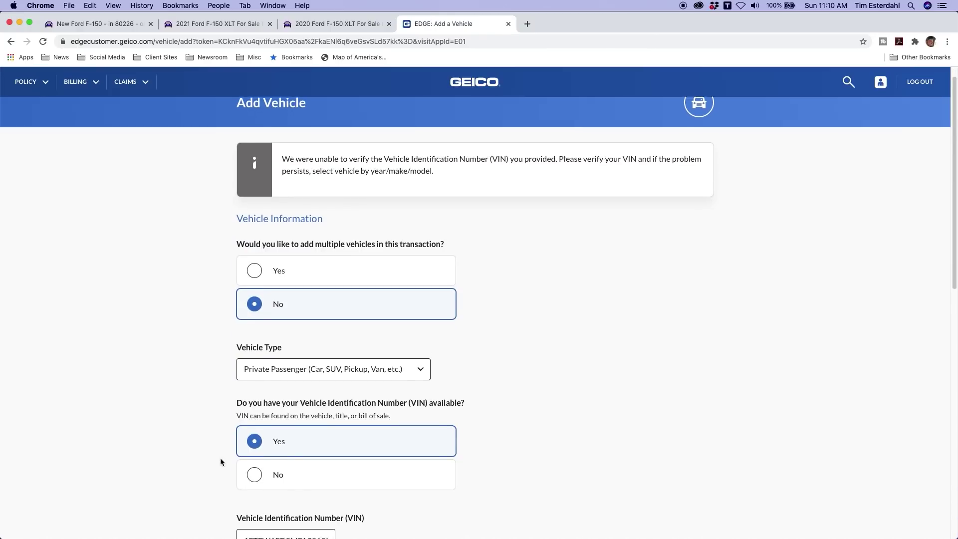
{"action": "scroll", "coordinate": [220, 457], "scroll_direction": "down", "scroll_amount": 3}
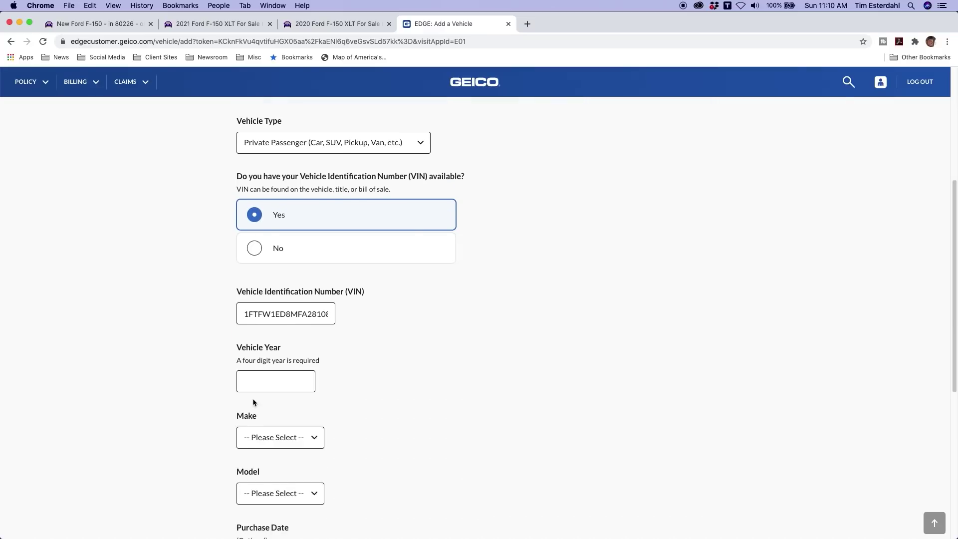
{"action": "left_click", "coordinate": [265, 376]}
{"action": "type", "text": "2021"}
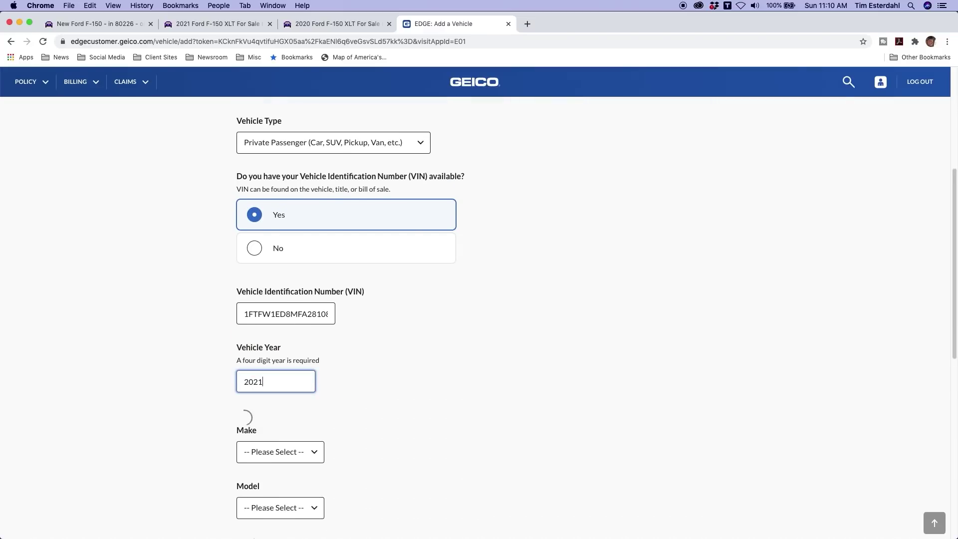
{"action": "left_click", "coordinate": [295, 446]}
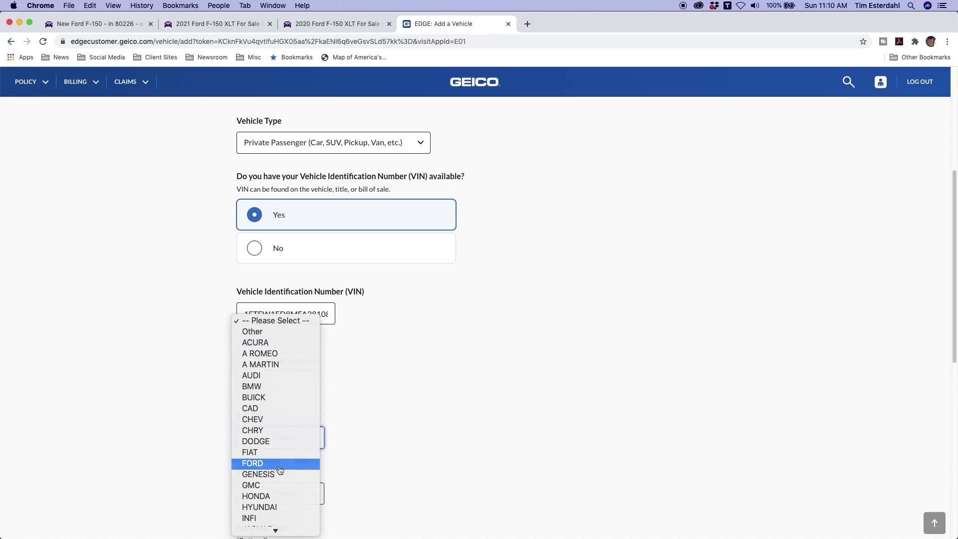
{"action": "left_click", "coordinate": [279, 467]}
{"action": "left_click", "coordinate": [288, 496]}
{"action": "mouse_move", "coordinate": [276, 528]}
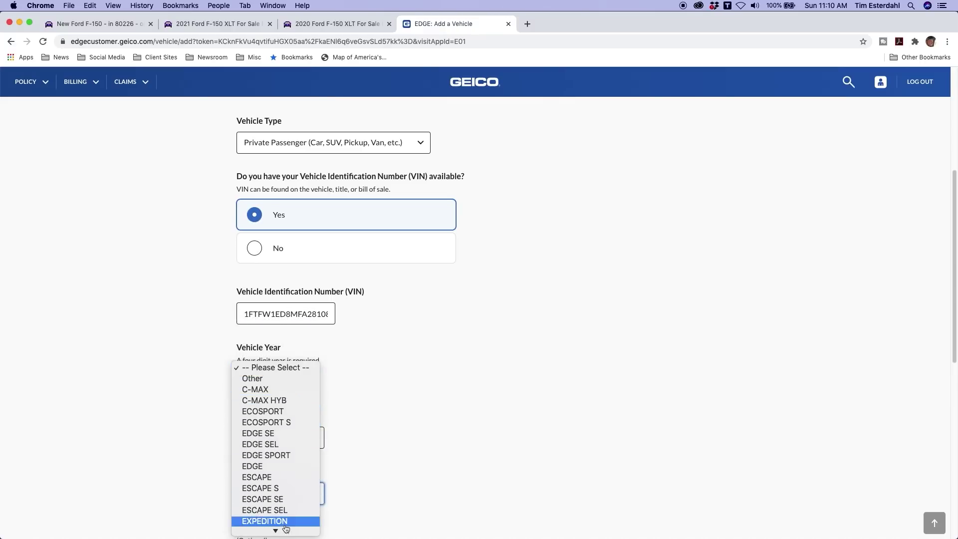
{"action": "left_click", "coordinate": [265, 436]}
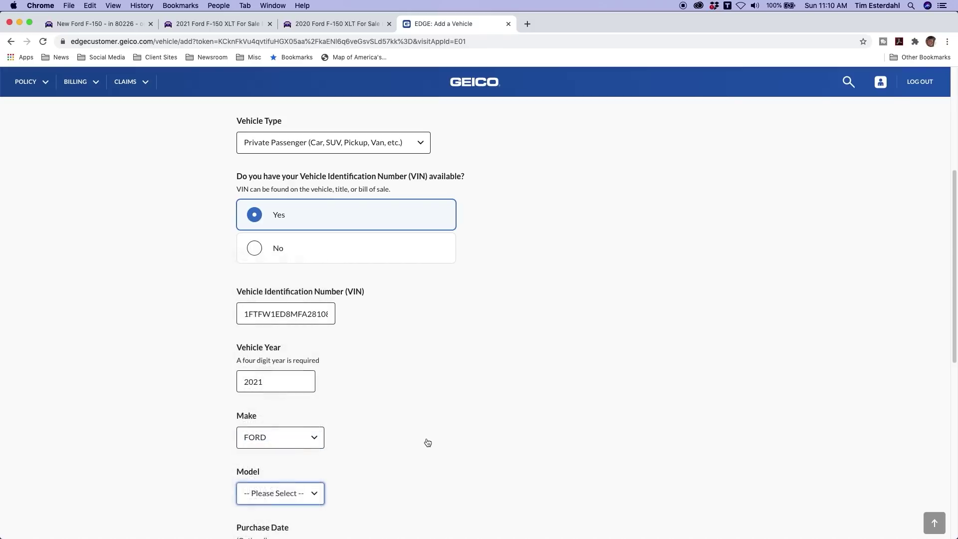
{"action": "scroll", "coordinate": [427, 440], "scroll_direction": "down", "scroll_amount": 10}
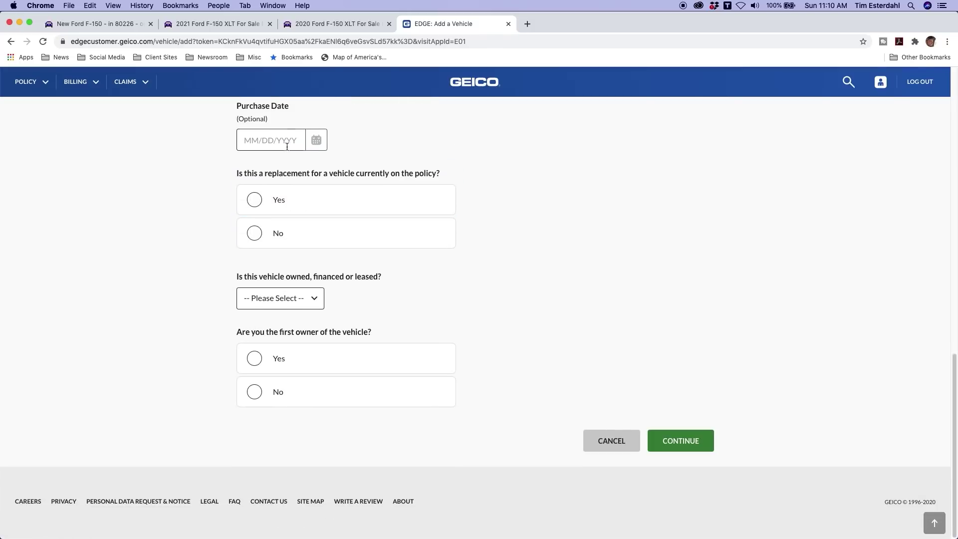
{"action": "scroll", "coordinate": [309, 144], "scroll_direction": "up", "scroll_amount": 1}
{"action": "scroll", "coordinate": [309, 144], "scroll_direction": "up", "scroll_amount": 1}
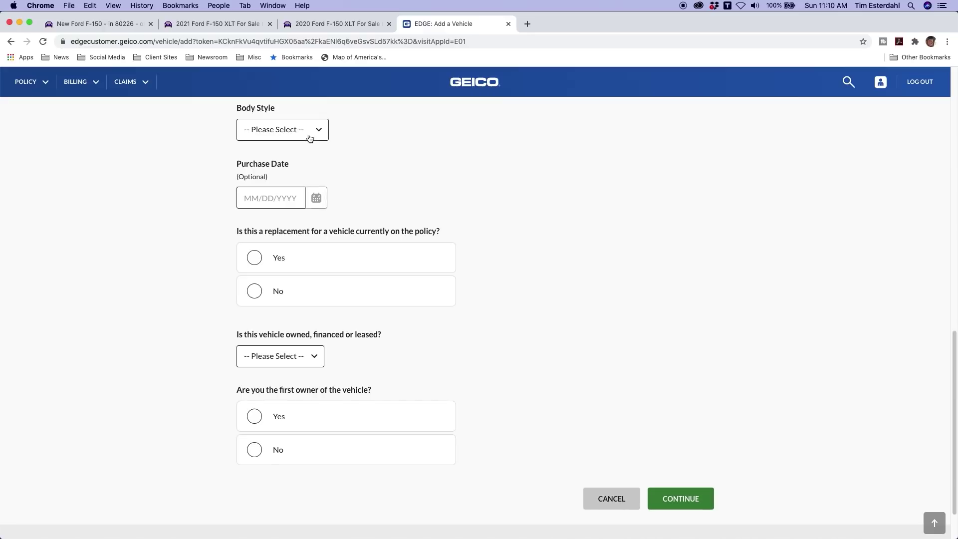
{"action": "left_click", "coordinate": [310, 134]}
{"action": "left_click", "coordinate": [306, 174]}
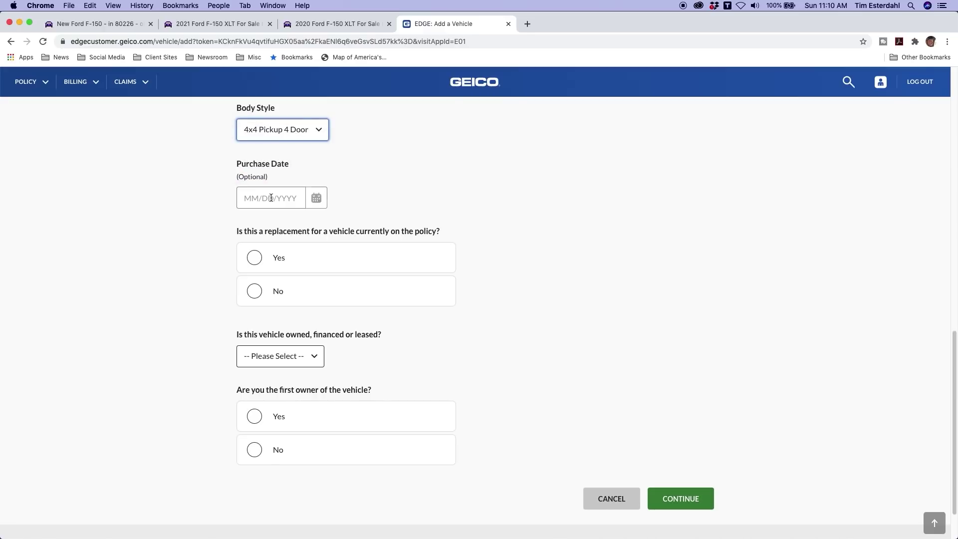
- Record purchase date 11/22/2020, not a replacement, Financed, first owner, and submit the details
{"action": "left_click", "coordinate": [255, 199]}
{"action": "type", "text": "11/22/"}
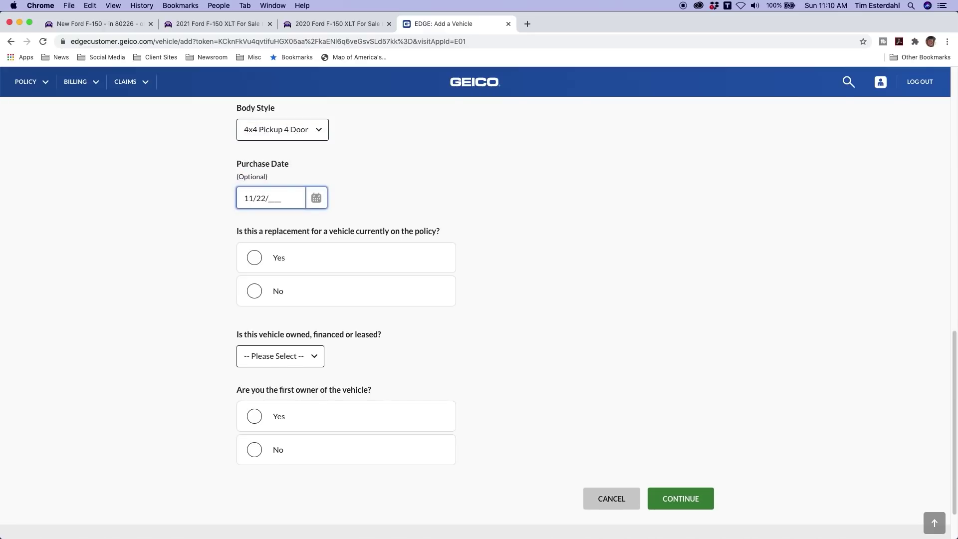
{"action": "type", "text": "2020"}
{"action": "left_click", "coordinate": [253, 293]}
{"action": "left_click", "coordinate": [300, 357]}
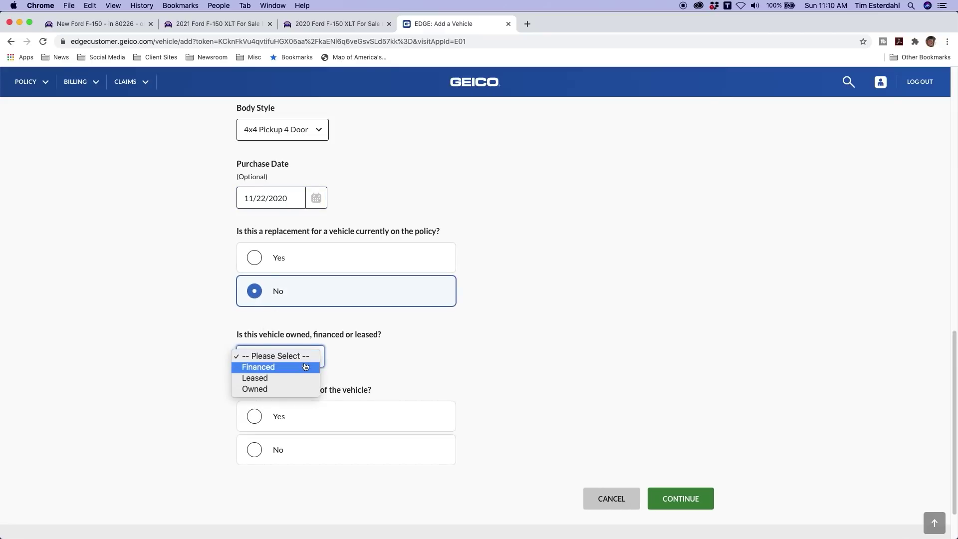
{"action": "left_click", "coordinate": [305, 367]}
{"action": "left_click", "coordinate": [261, 418]}
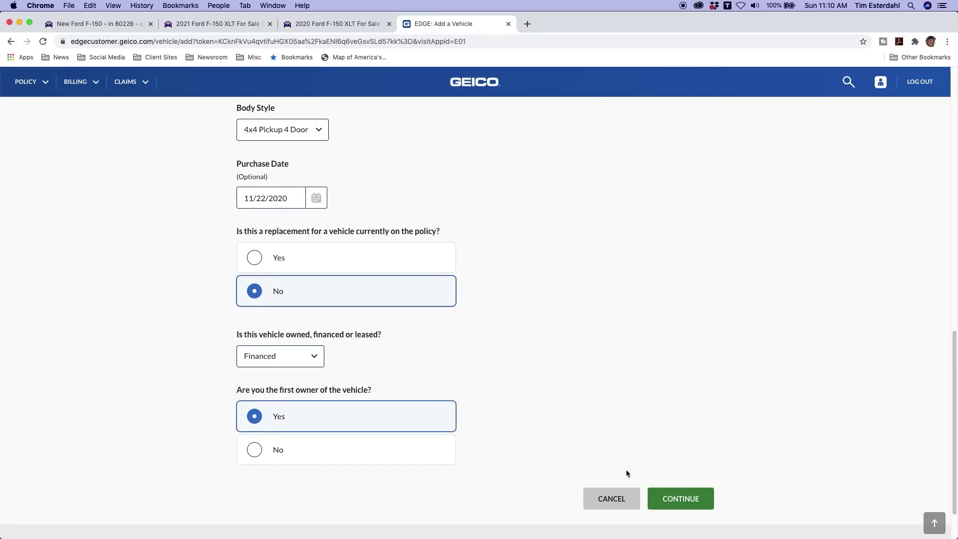
{"action": "left_click", "coordinate": [695, 498]}
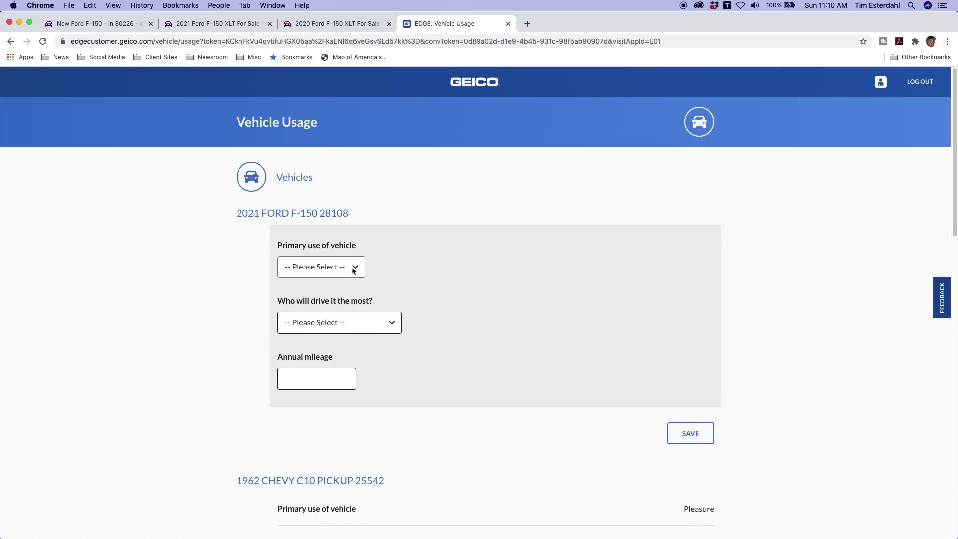
- Set the truck's primary use to Pleasure with the spouse as main driver, and save
{"action": "left_click", "coordinate": [354, 268]}
{"action": "left_click", "coordinate": [334, 327]}
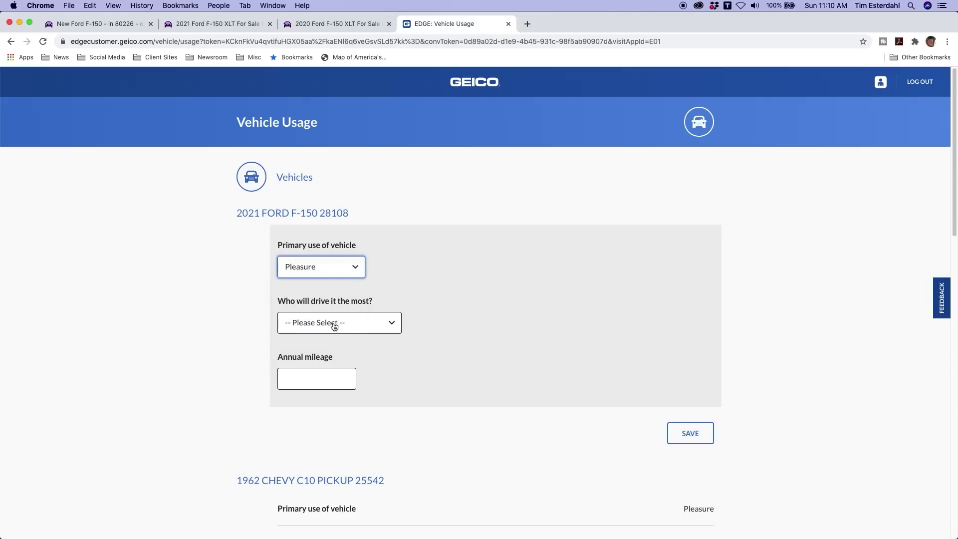
{"action": "left_click", "coordinate": [332, 323]}
{"action": "left_click", "coordinate": [336, 345]}
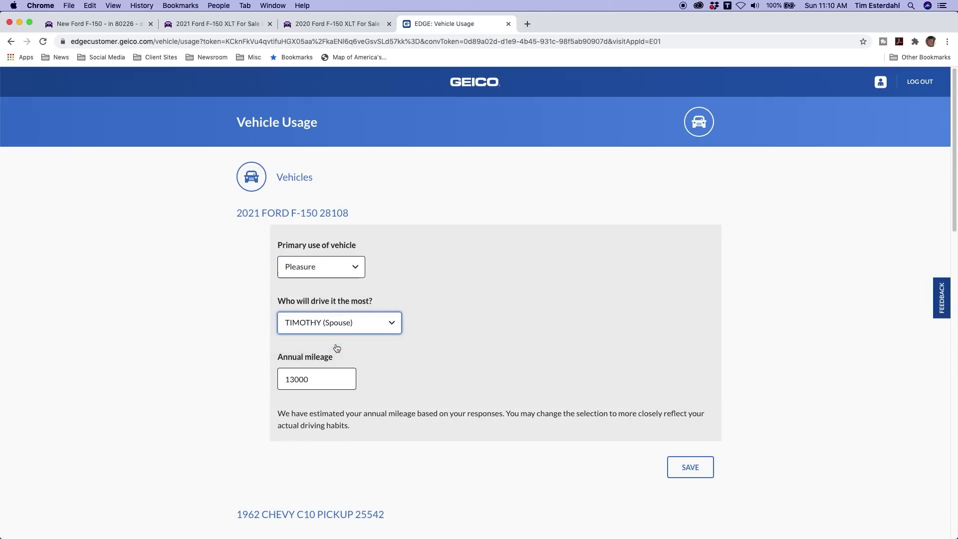
{"action": "left_click", "coordinate": [693, 467]}
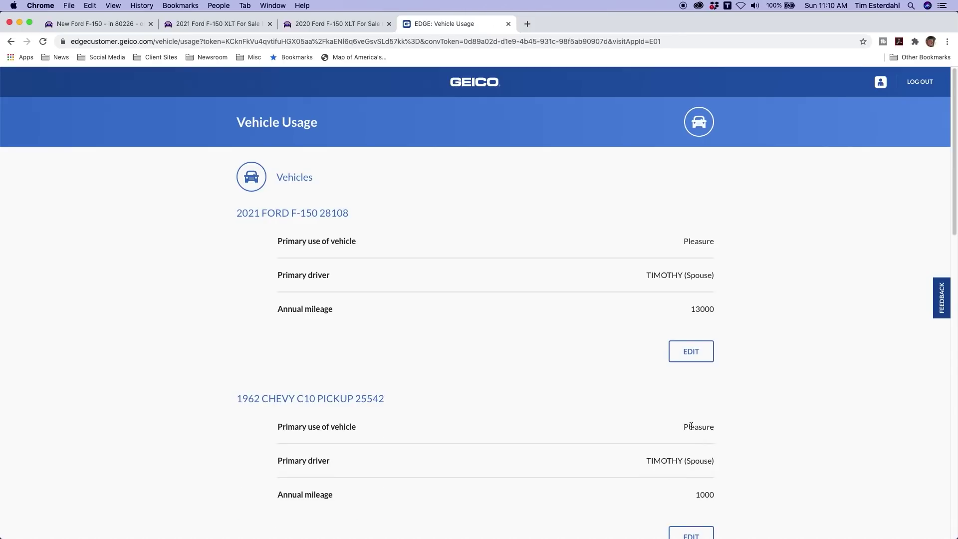
- Save the driver-to-vehicle match and get the quote: +$1,005.30, $1,723.30 per 6 months
{"action": "scroll", "coordinate": [739, 370], "scroll_direction": "down", "scroll_amount": 3}
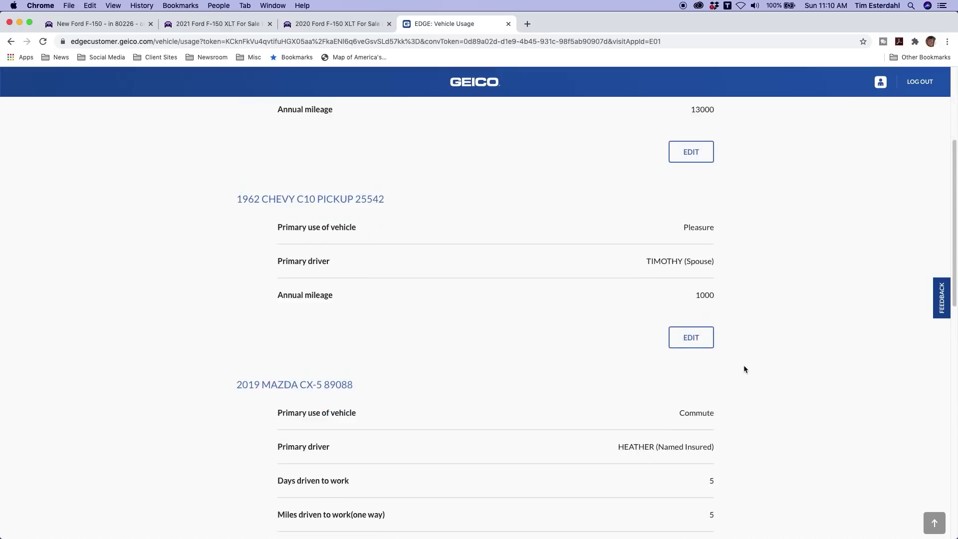
{"action": "scroll", "coordinate": [744, 366], "scroll_direction": "down", "scroll_amount": 10}
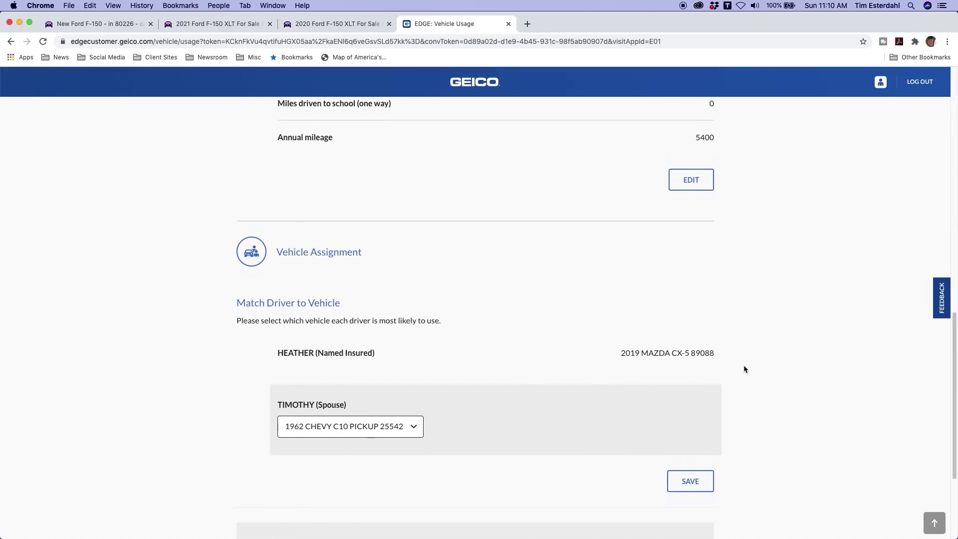
{"action": "scroll", "coordinate": [743, 368], "scroll_direction": "down", "scroll_amount": 3}
{"action": "left_click", "coordinate": [707, 318]}
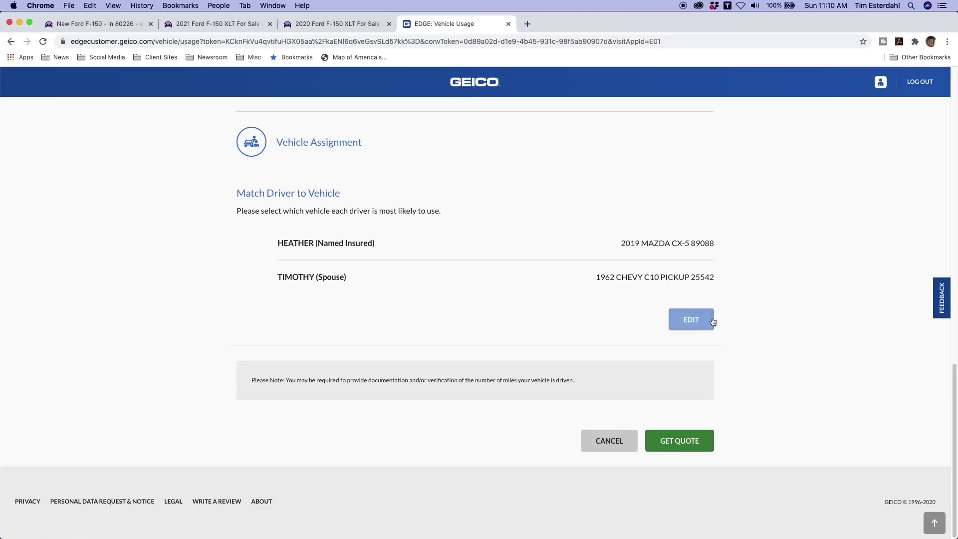
{"action": "left_click", "coordinate": [693, 449]}
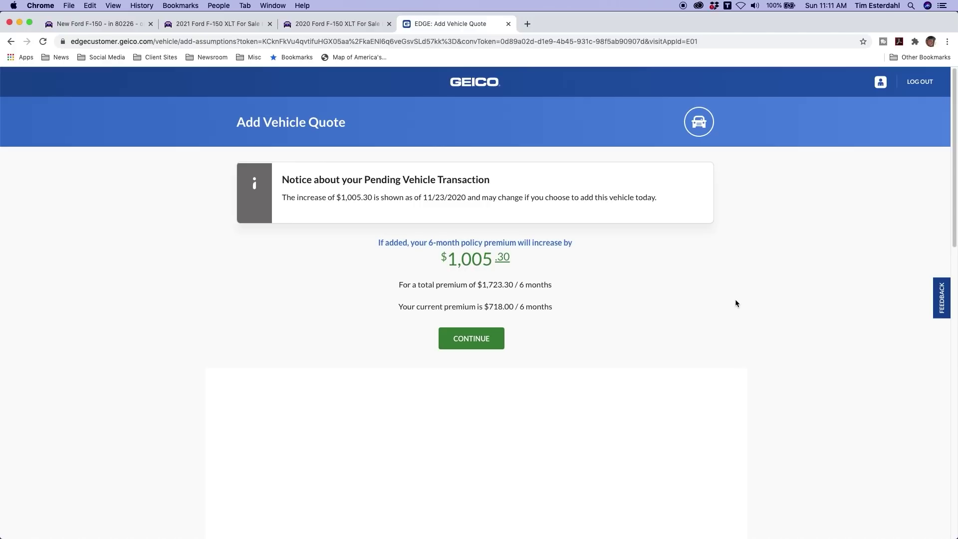
- Exit the quote without saving and choose Add Vehicle from the portfolio's 'I would like to...' menu
{"action": "left_click", "coordinate": [475, 82]}
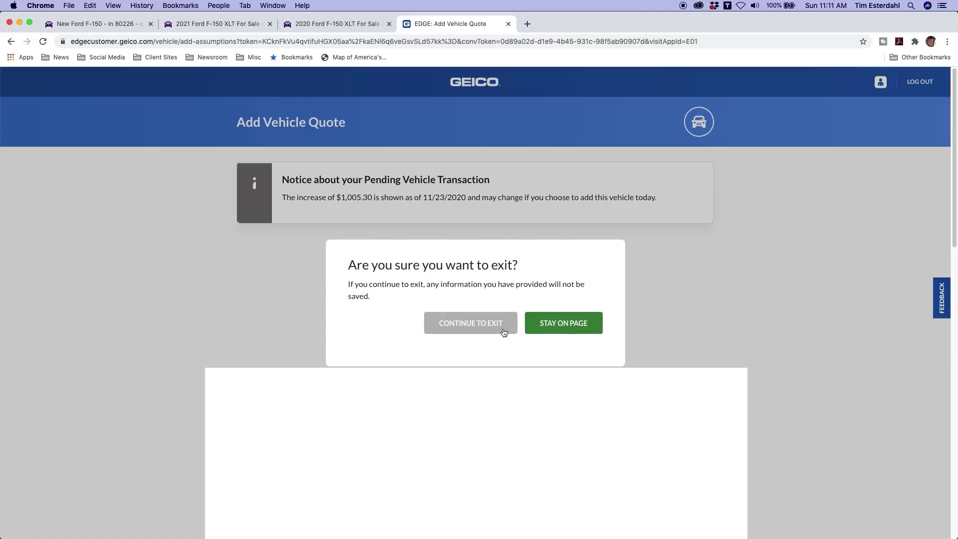
{"action": "left_click", "coordinate": [504, 331]}
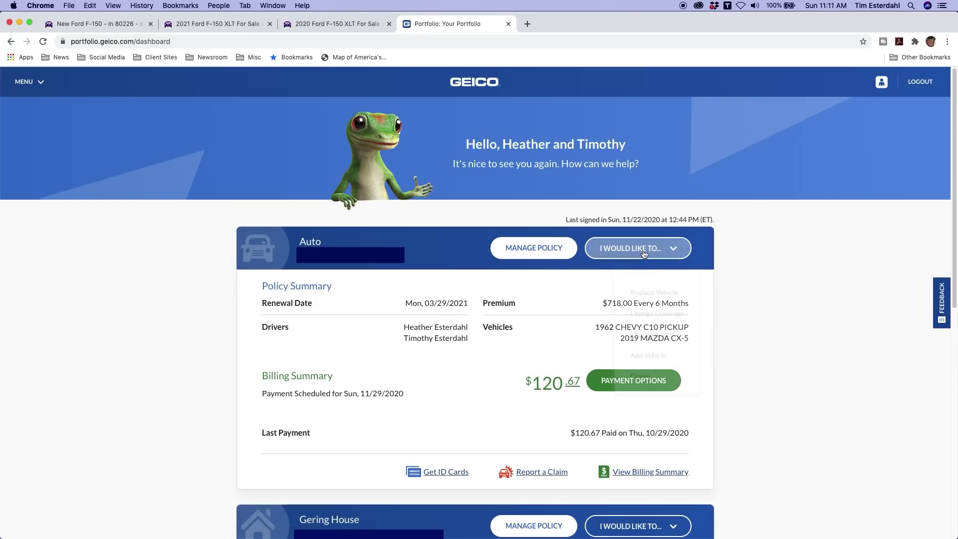
{"action": "left_click", "coordinate": [644, 249]}
{"action": "left_click", "coordinate": [652, 343]}
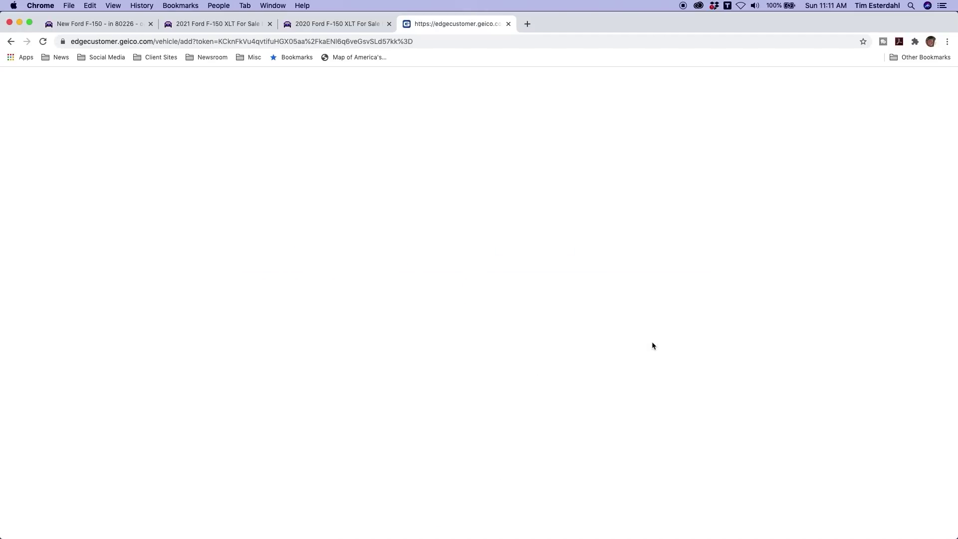
- Answer single vehicle with VIN available, and paste the 2020 F-150's VIN copied from Cars.com
{"action": "left_click", "coordinate": [355, 264]}
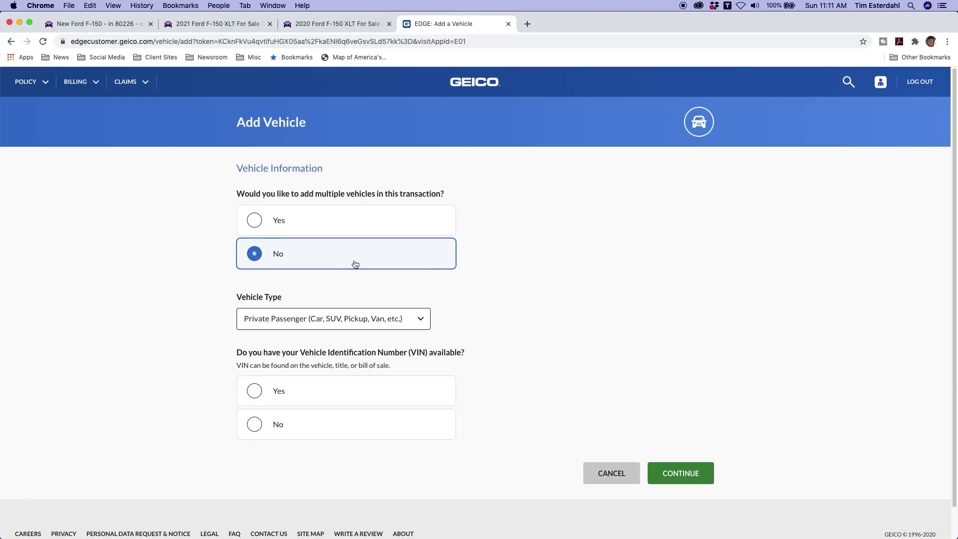
{"action": "left_click", "coordinate": [343, 394]}
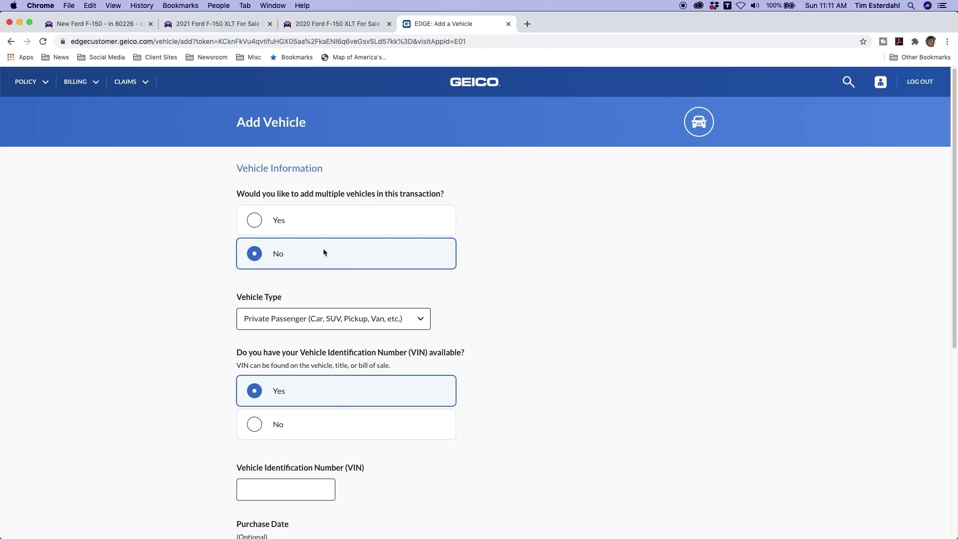
{"action": "left_click", "coordinate": [333, 24]}
{"action": "scroll", "coordinate": [462, 393], "scroll_direction": "down", "scroll_amount": 5}
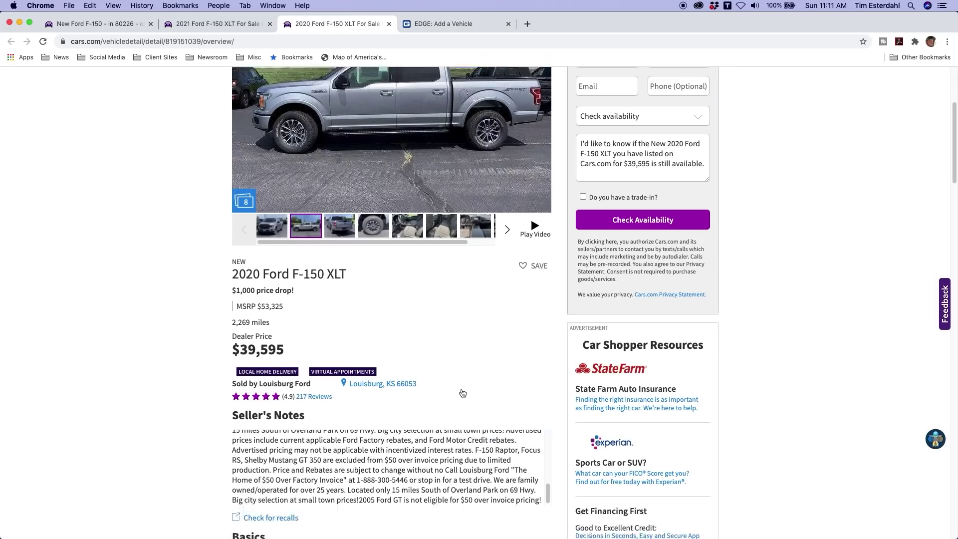
{"action": "right_click", "coordinate": [457, 475]}
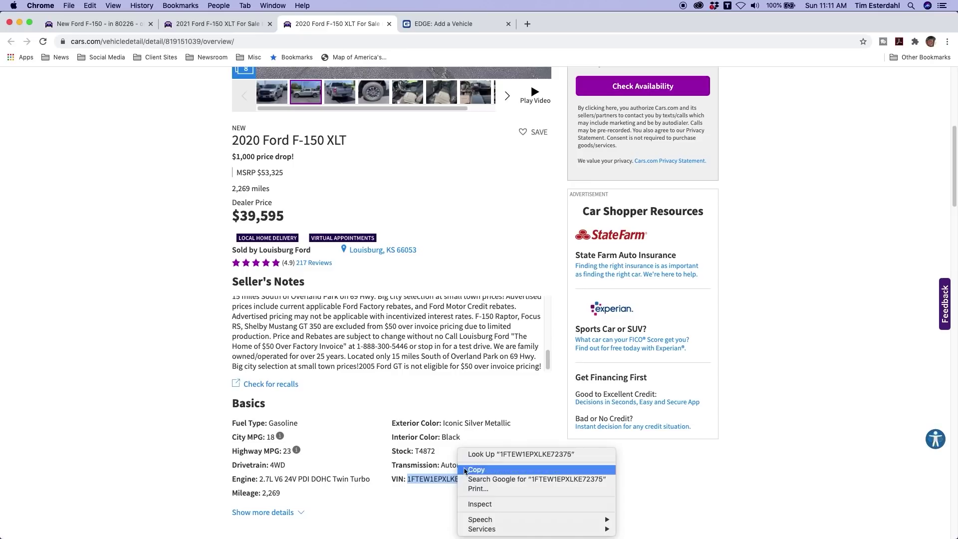
{"action": "left_click", "coordinate": [465, 468]}
{"action": "left_click", "coordinate": [425, 26]}
{"action": "left_click", "coordinate": [284, 483]}
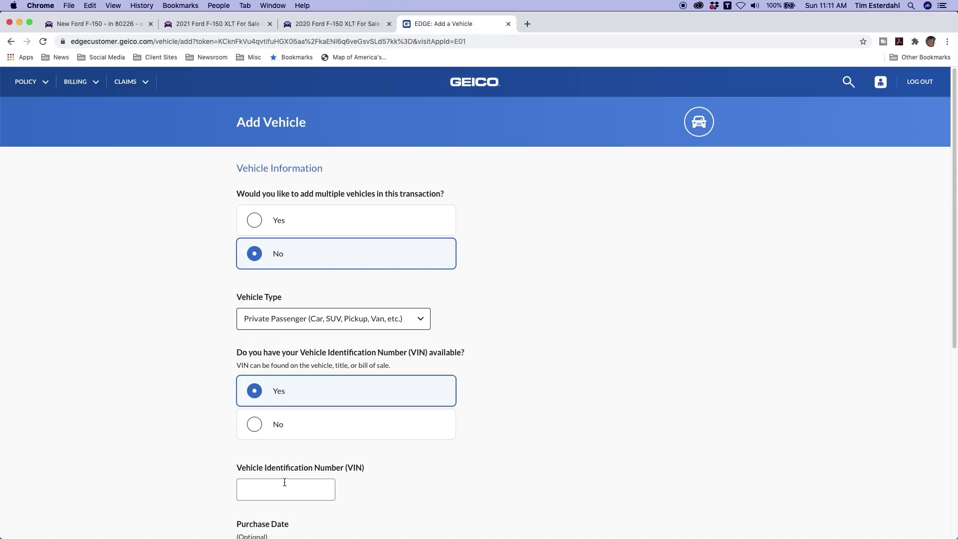
{"action": "key", "text": "super+v"}
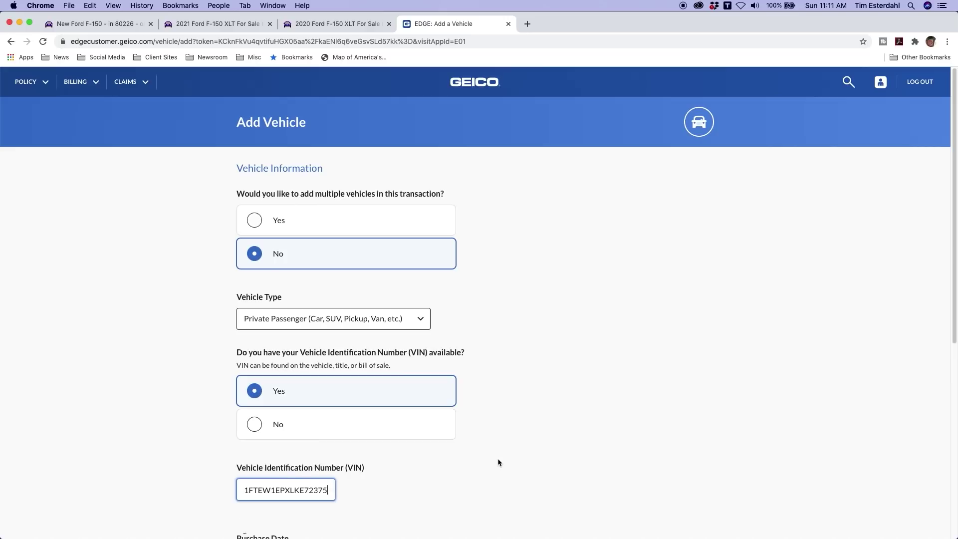
- Confirm the VIN, enter purchase date 11/22/2020, and mark it as not a replacement
{"action": "left_click", "coordinate": [498, 458]}
{"action": "scroll", "coordinate": [498, 458], "scroll_direction": "down", "scroll_amount": 3}
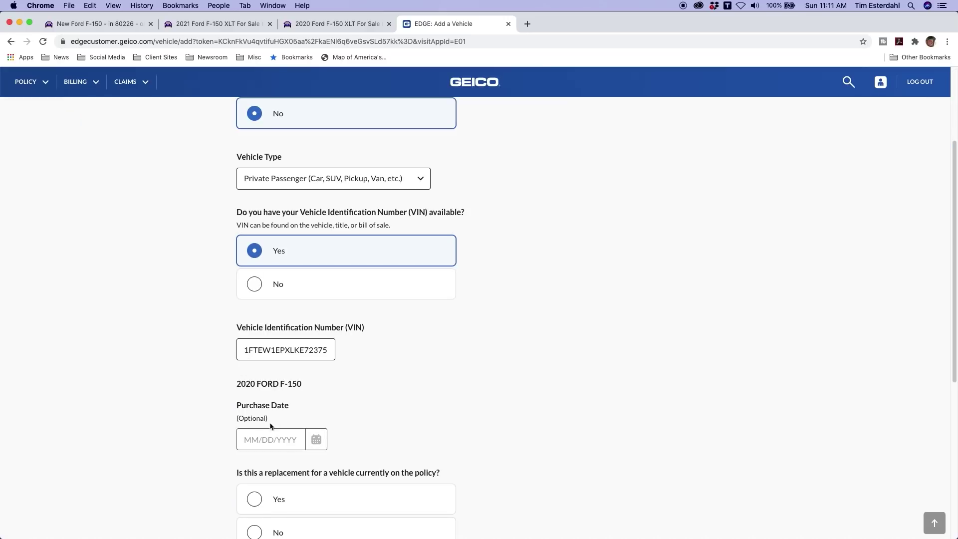
{"action": "left_click", "coordinate": [269, 439]}
{"action": "type", "text": "11/22/2"}
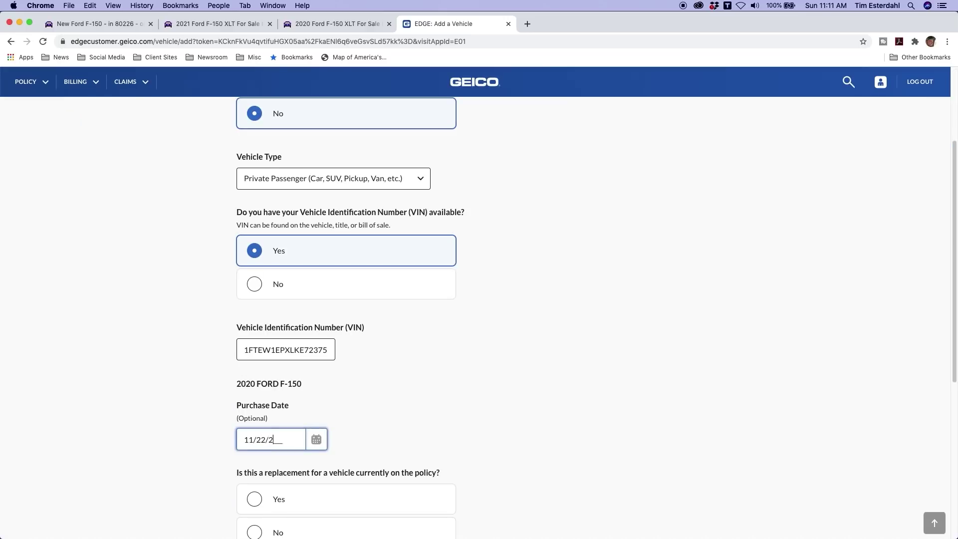
{"action": "type", "text": "020"}
{"action": "left_click", "coordinate": [450, 424]}
{"action": "scroll", "coordinate": [449, 425], "scroll_direction": "down", "scroll_amount": 1}
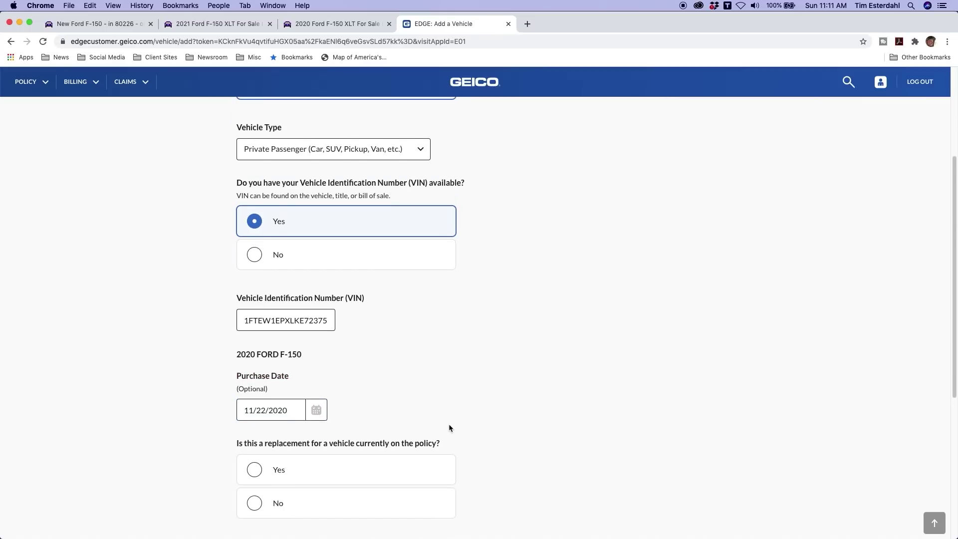
{"action": "left_click", "coordinate": [260, 506]}
{"action": "key", "text": "Up"}
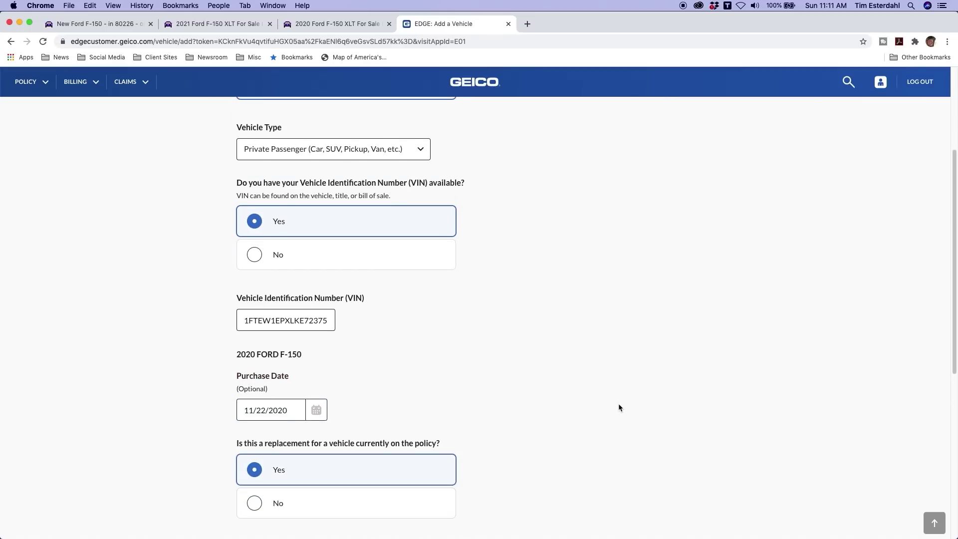
{"action": "key", "text": "Down"}
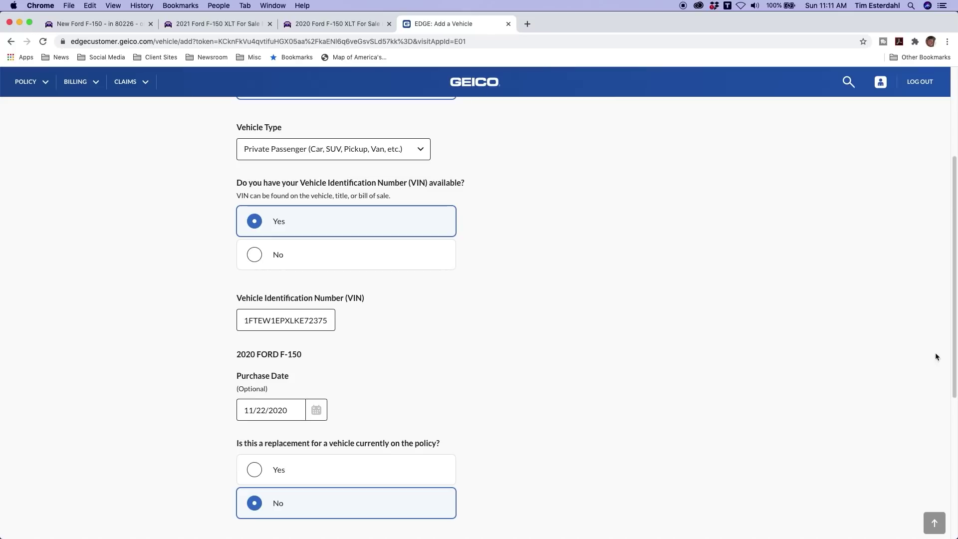
- Mark the truck Financed with first owner Yes, and submit the vehicle information
{"action": "scroll", "coordinate": [935, 356], "scroll_direction": "down", "scroll_amount": 5}
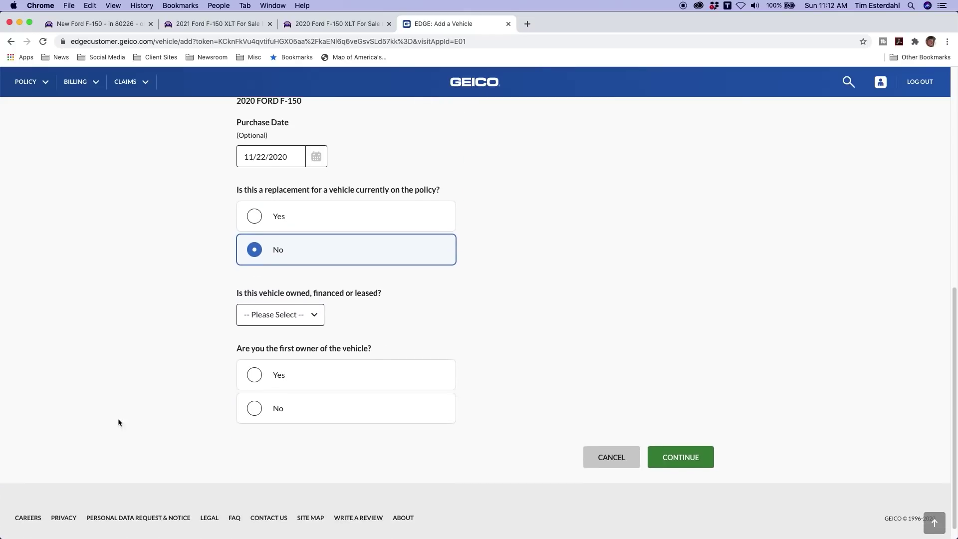
{"action": "left_click", "coordinate": [286, 315]}
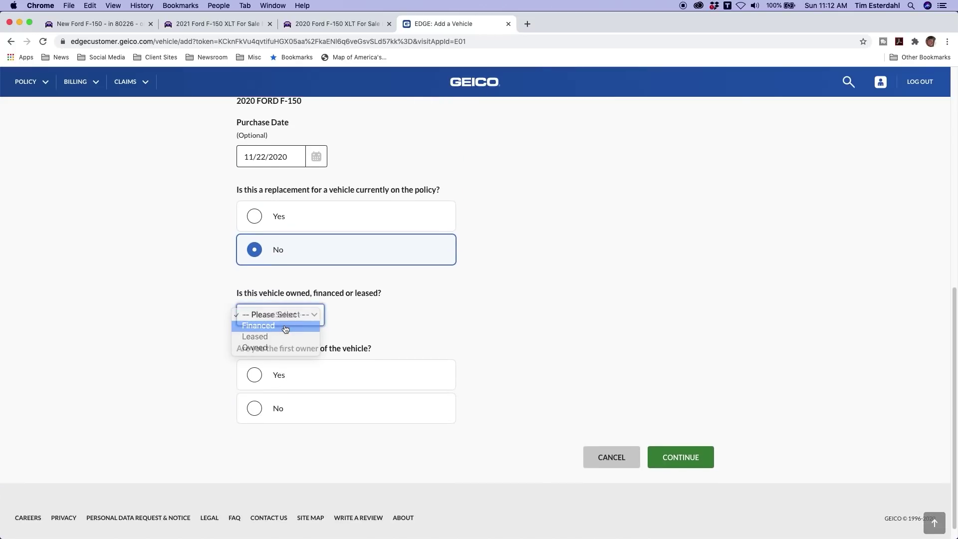
{"action": "left_click", "coordinate": [285, 326]}
{"action": "left_click", "coordinate": [274, 376]}
{"action": "left_click", "coordinate": [687, 460]}
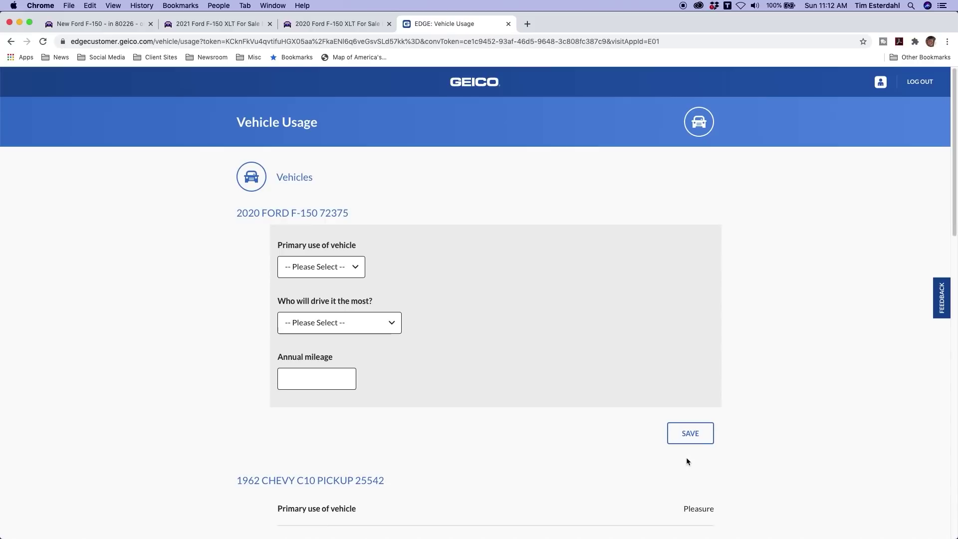
- Save the 2020 F-150's usage as Pleasure with the spouse as main driver, then save the driver assignment
{"action": "left_click", "coordinate": [329, 263]}
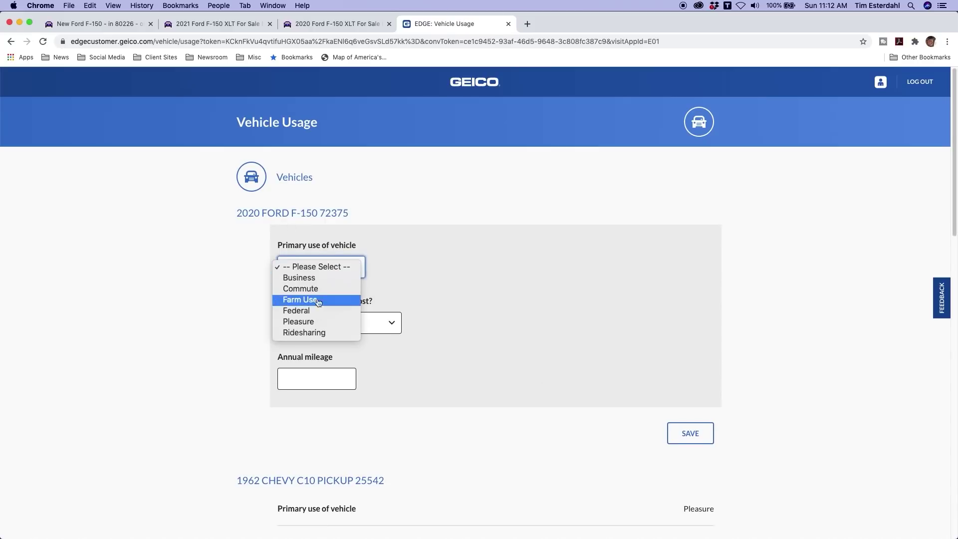
{"action": "key", "text": "Escape"}
{"action": "left_click", "coordinate": [318, 324]}
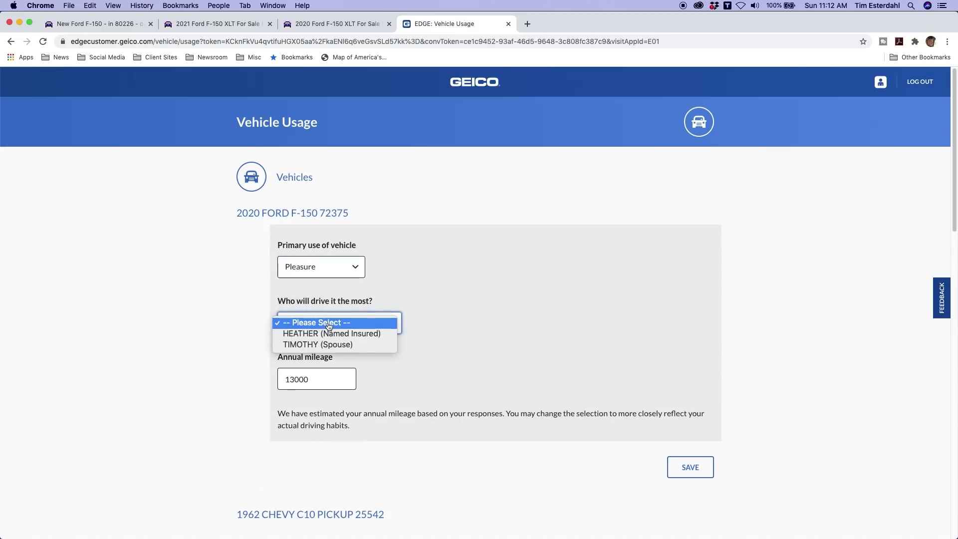
{"action": "left_click", "coordinate": [327, 345]}
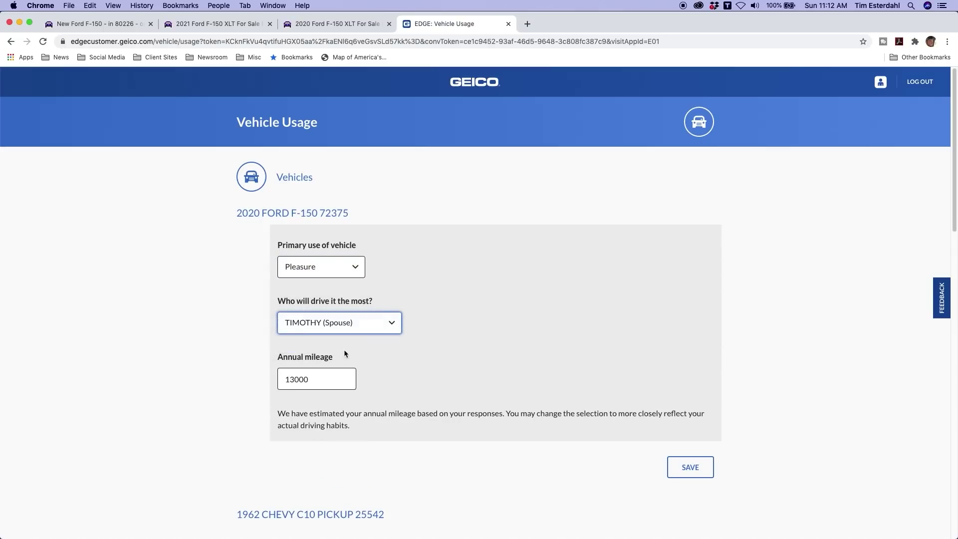
{"action": "left_click", "coordinate": [688, 465]}
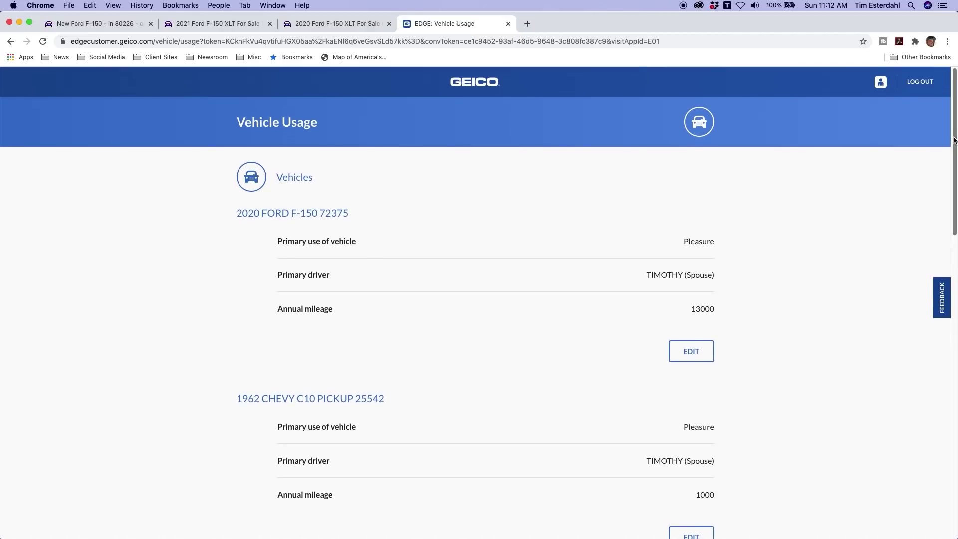
{"action": "left_click_drag", "start_coordinate": [952, 138], "coordinate": [952, 443]}
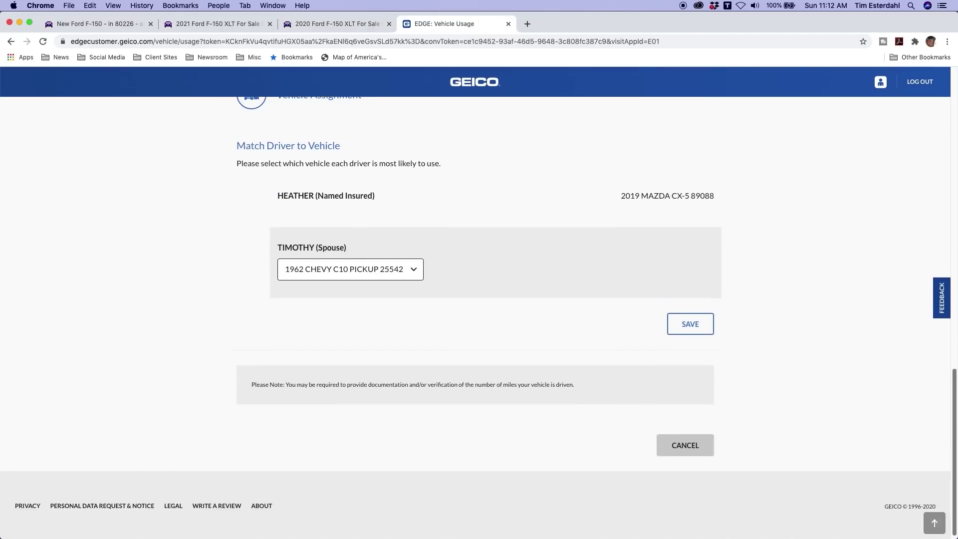
{"action": "left_click", "coordinate": [694, 329]}
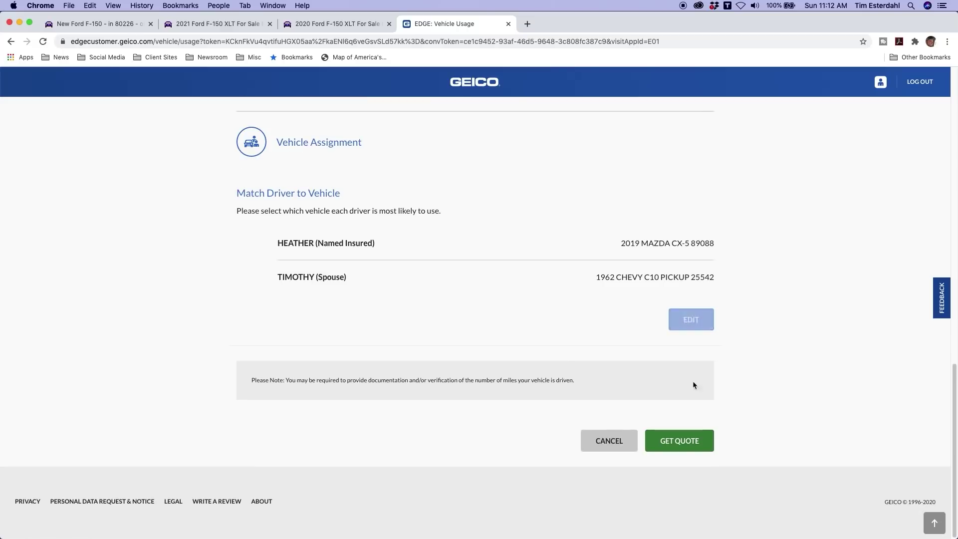
- Get the 2020 F-150 quote (+$1,118.80, $1,836.80 per 6 months), then log in to geico.com in a new tab
{"action": "left_click", "coordinate": [696, 440]}
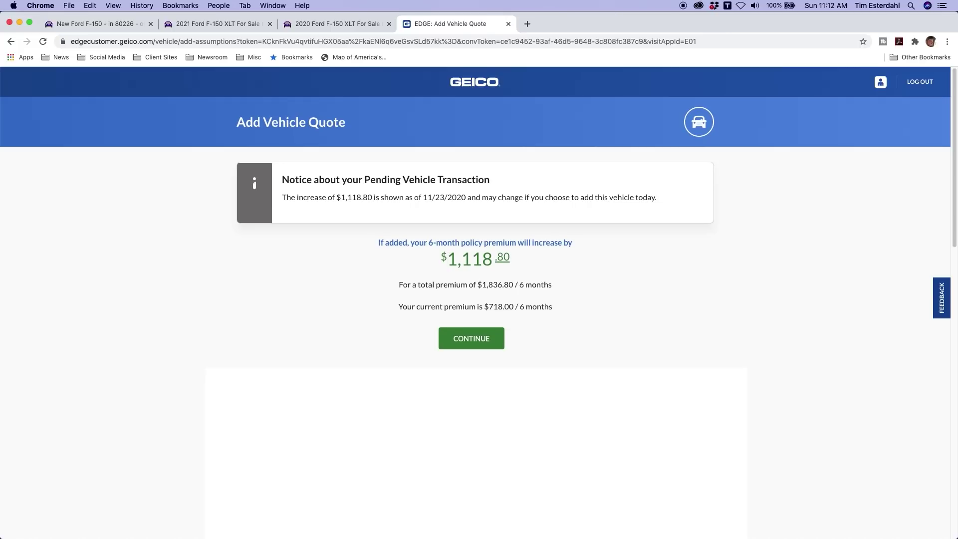
{"action": "left_click", "coordinate": [527, 24]}
{"action": "type", "text": "geico.com"}
{"action": "key", "text": "Return"}
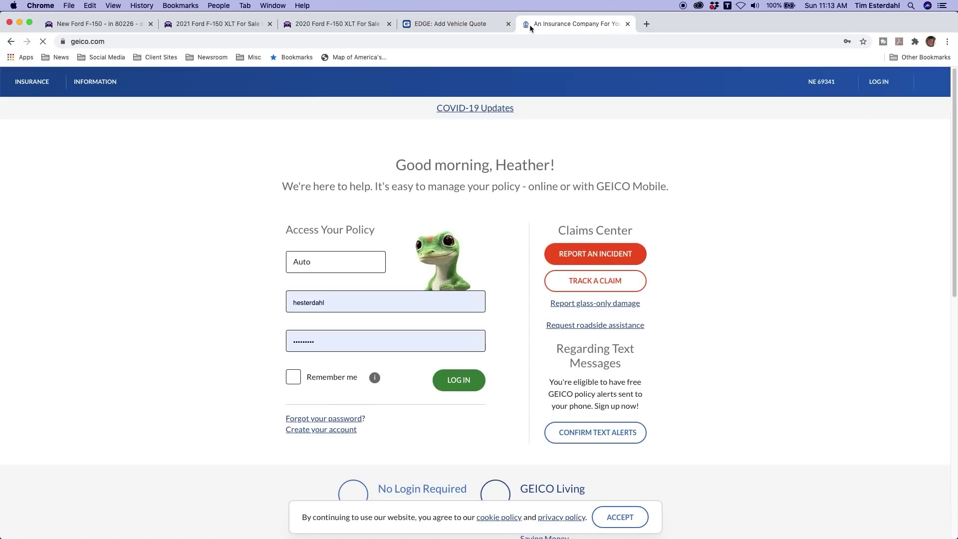
{"action": "left_click", "coordinate": [460, 389]}
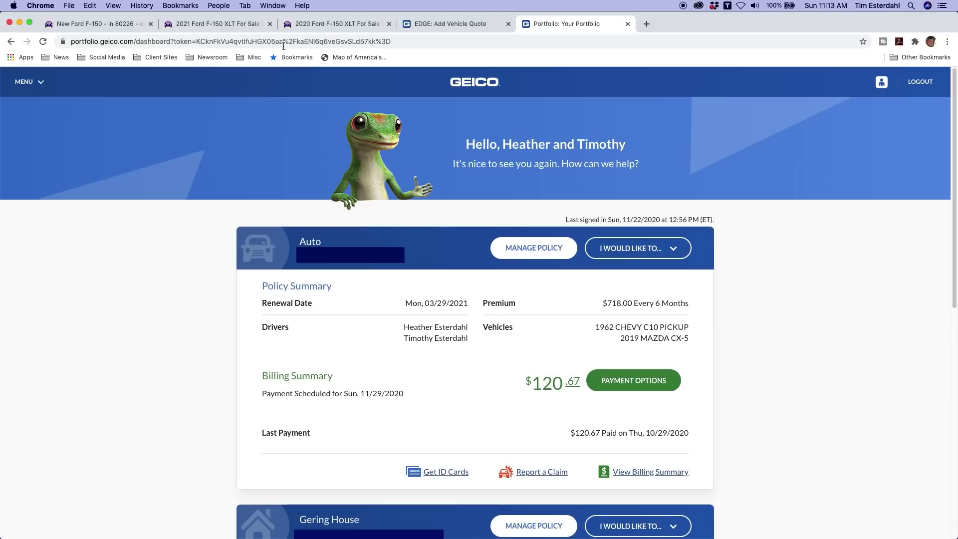
{"action": "left_click", "coordinate": [220, 23]}
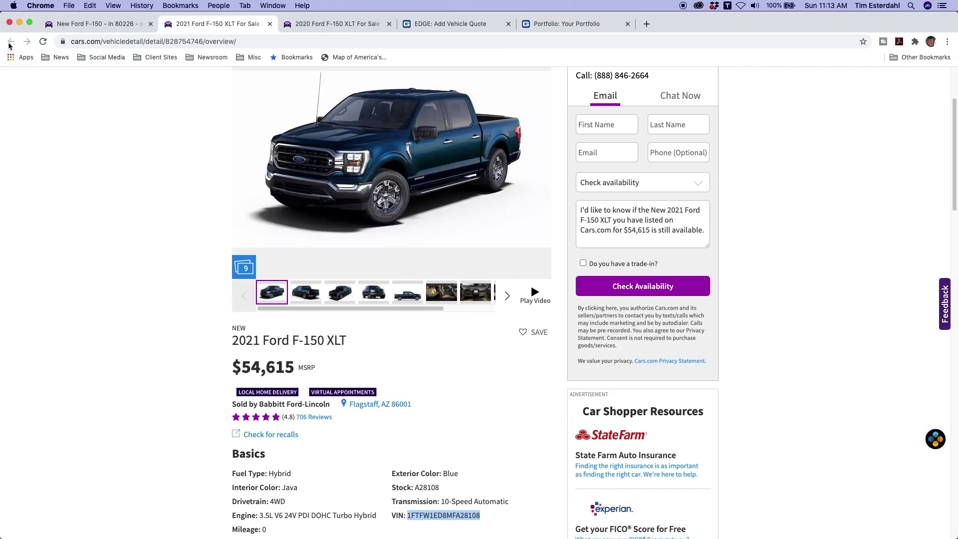
- Filter the Cars.com F-150 search results to a minimum year of 2021
{"action": "left_click", "coordinate": [88, 26]}
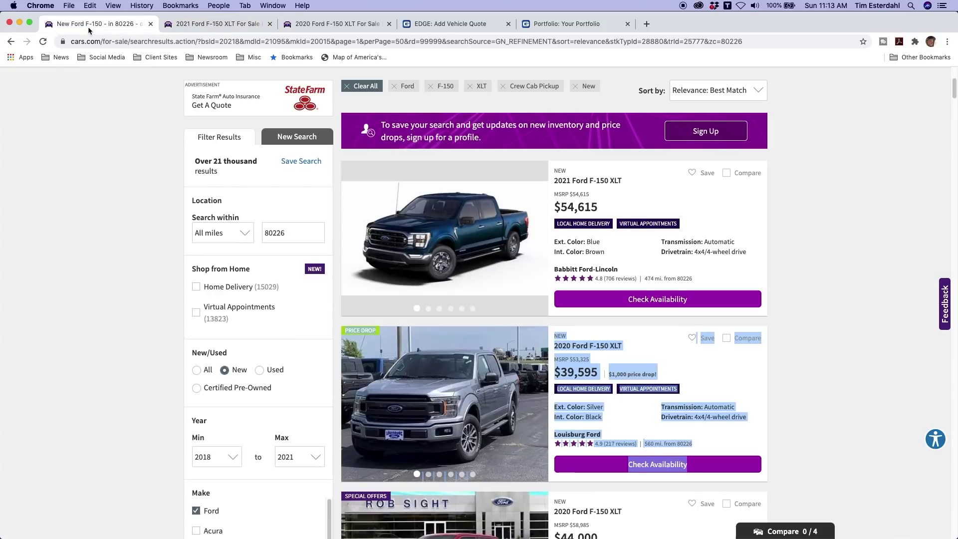
{"action": "left_click", "coordinate": [239, 460]}
{"action": "left_click", "coordinate": [224, 489]}
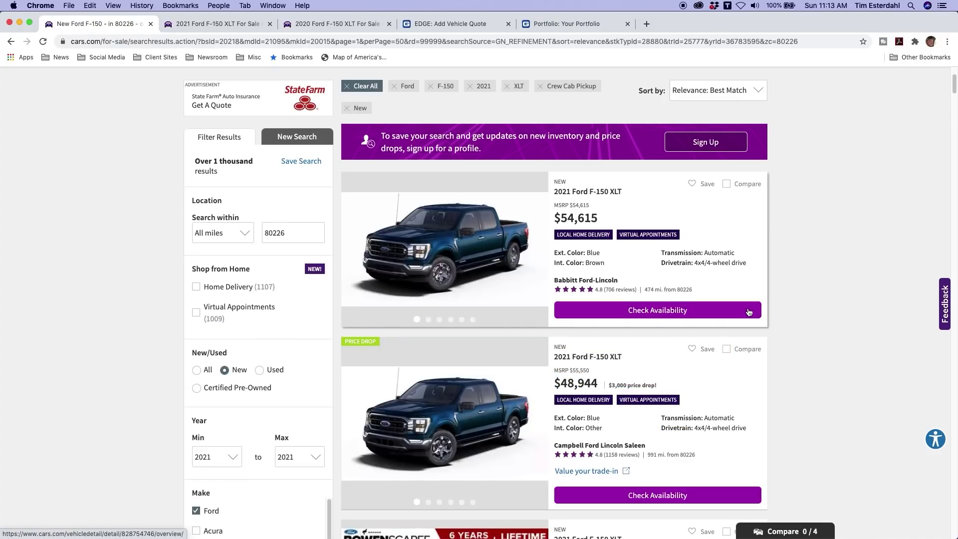
{"action": "left_click", "coordinate": [953, 108]}
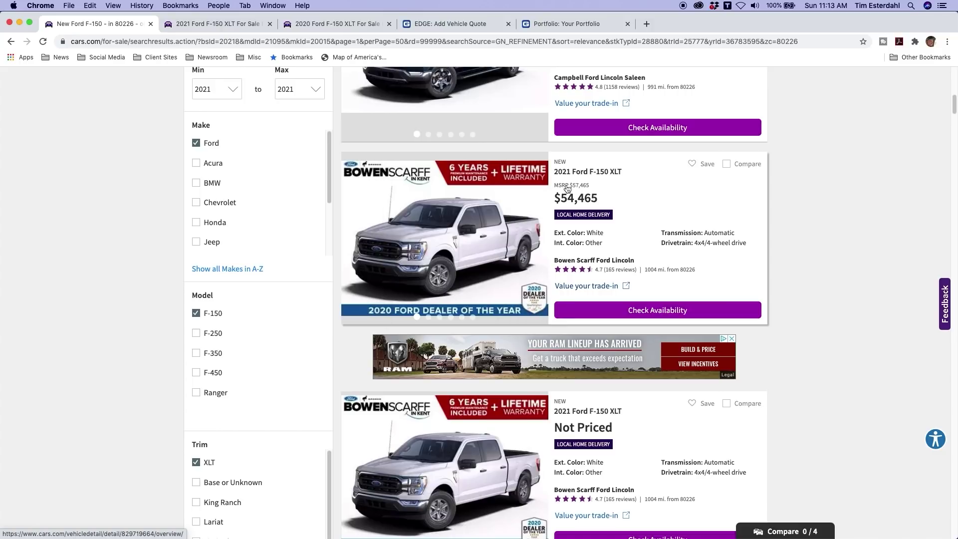
- Open the $54,465 2021 F-150 XLT listing and select its VIN for GEICO
{"action": "left_click", "coordinate": [601, 173]}
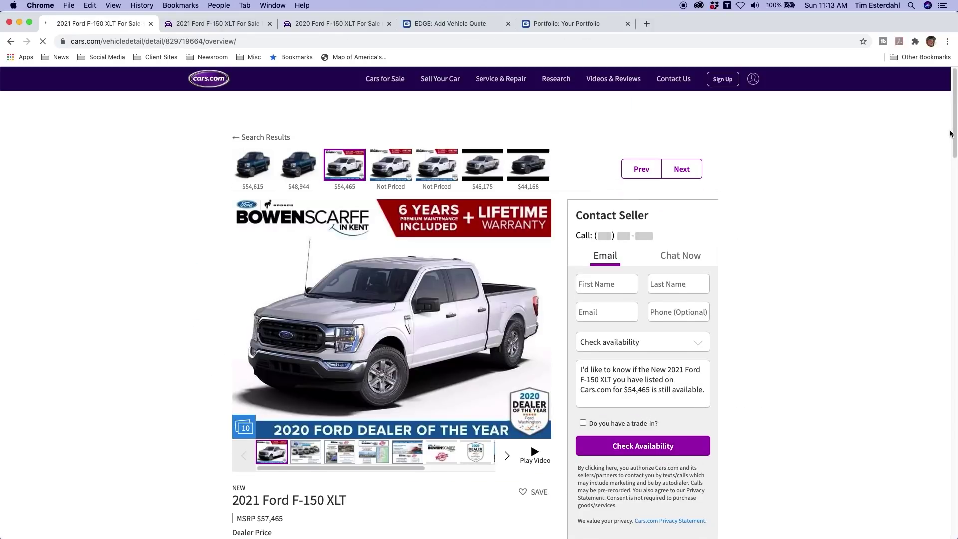
{"action": "scroll", "coordinate": [947, 230], "scroll_direction": "down", "scroll_amount": 9}
{"action": "scroll", "coordinate": [947, 234], "scroll_direction": "down", "scroll_amount": 1}
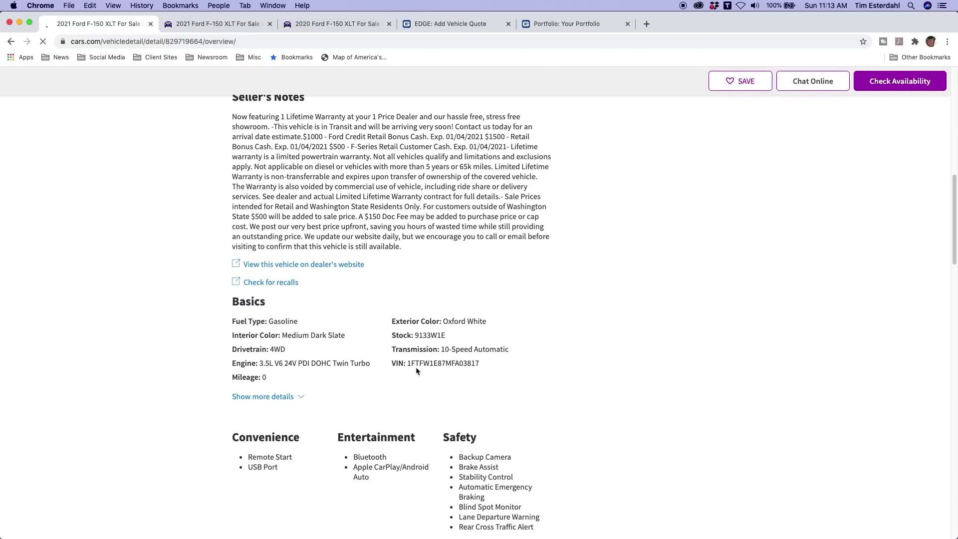
{"action": "double_click", "coordinate": [409, 363]}
{"action": "key", "text": "super+c"}
{"action": "left_click", "coordinate": [577, 23]}
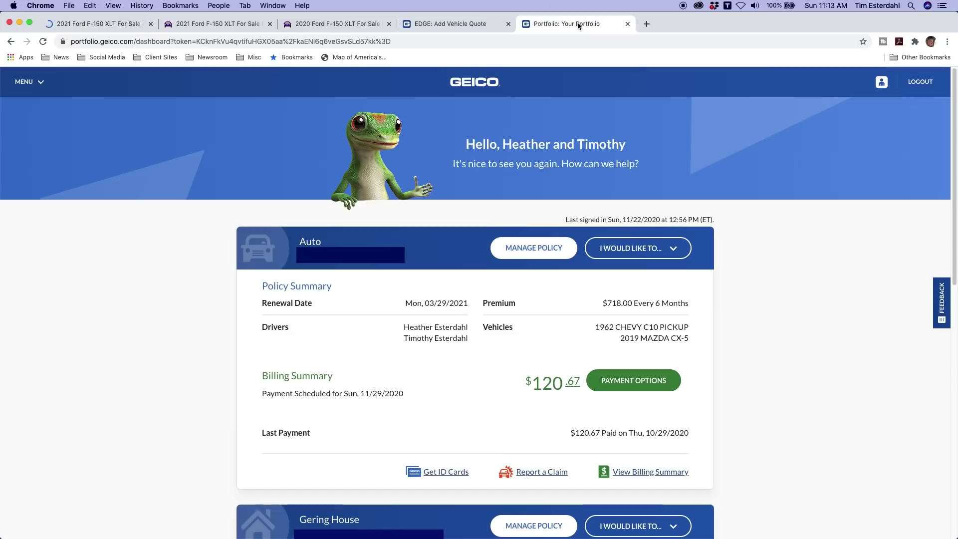
- Start Add Vehicle for a single vehicle and paste the 2021 F-150's VIN
{"action": "left_click", "coordinate": [649, 249]}
{"action": "left_click", "coordinate": [649, 345]}
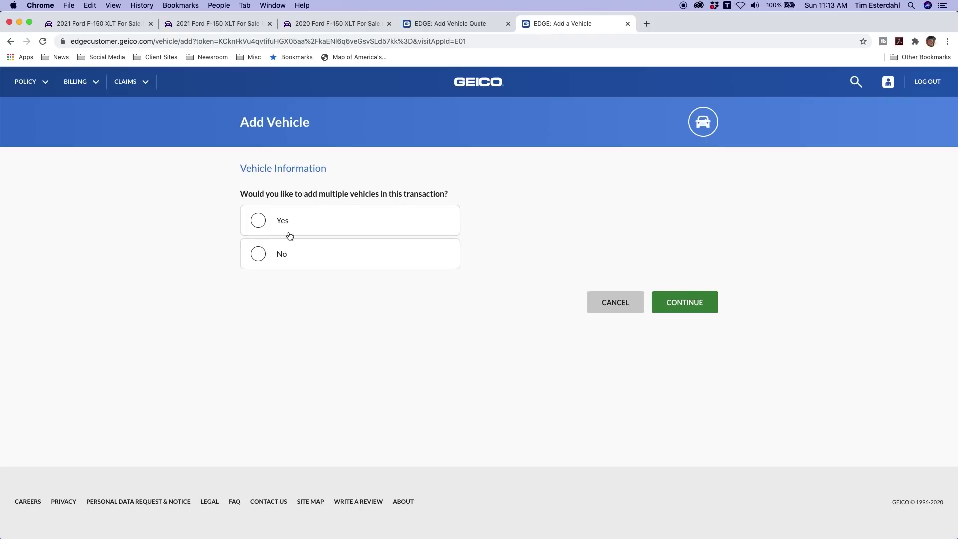
{"action": "left_click", "coordinate": [287, 254]}
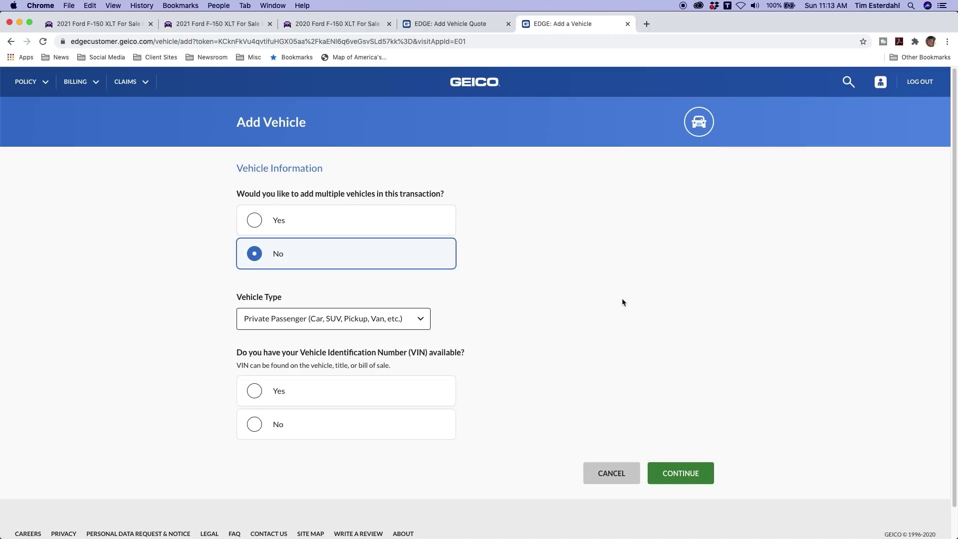
{"action": "left_click", "coordinate": [329, 388]}
{"action": "left_click", "coordinate": [285, 490]}
{"action": "key", "text": "super+v"}
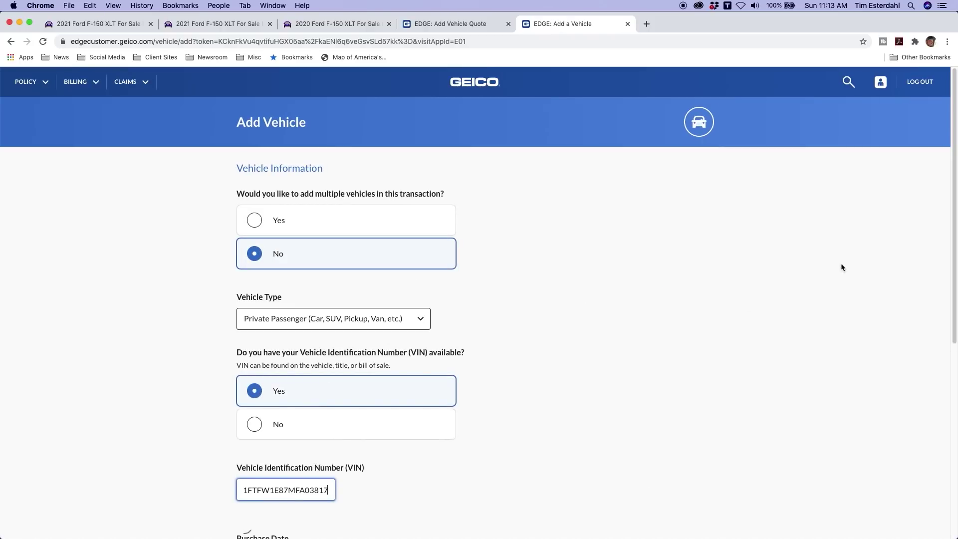
- Enter purchase date 11/22/2020, not a replacement, financed, first owner, and submit the details
{"action": "left_click_drag", "start_coordinate": [956, 238], "coordinate": [938, 396]}
{"action": "scroll", "coordinate": [939, 395], "scroll_direction": "down", "scroll_amount": 1}
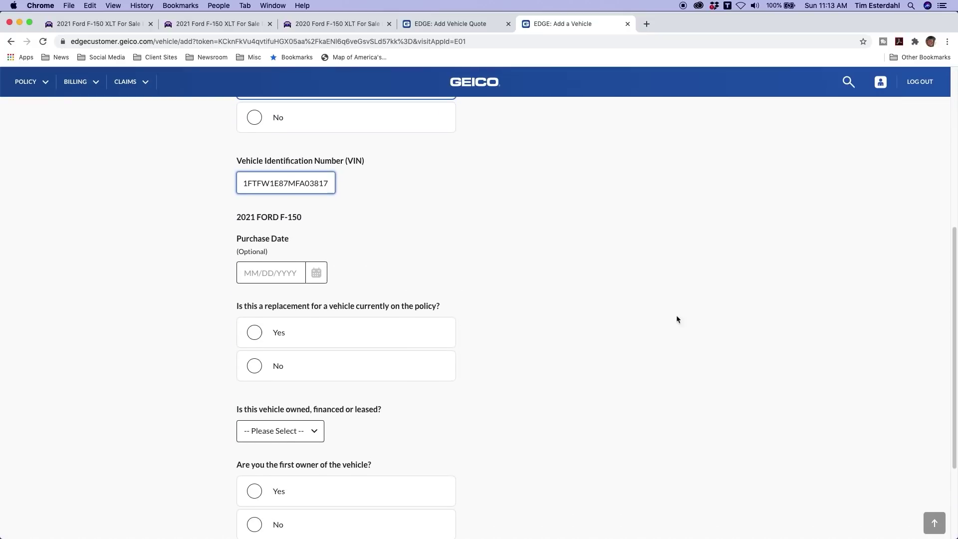
{"action": "left_click", "coordinate": [248, 277]}
{"action": "type", "text": "11/22/"}
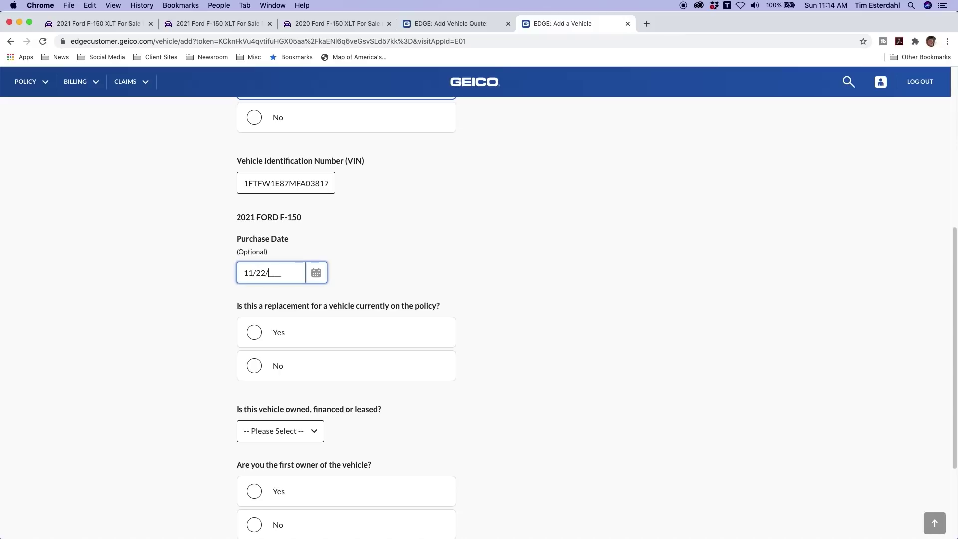
{"action": "type", "text": "2020"}
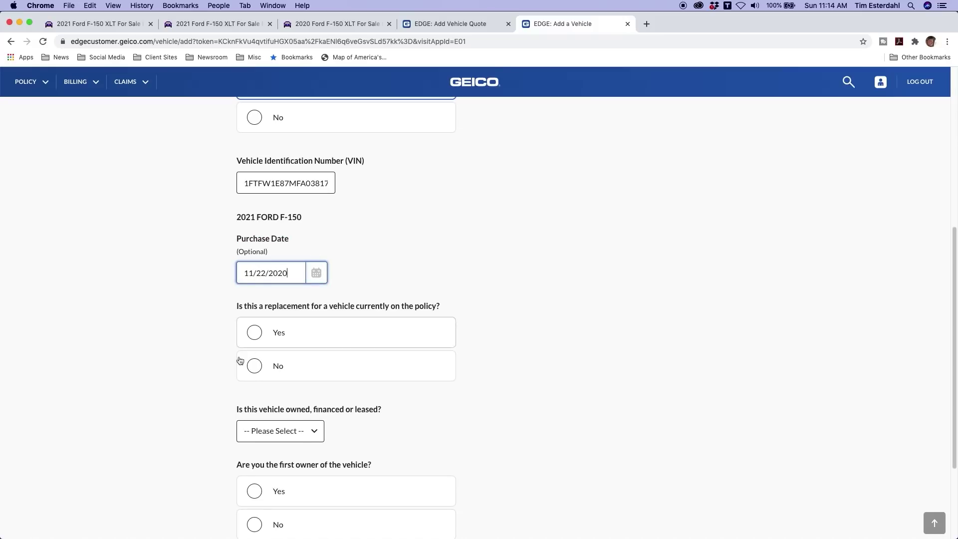
{"action": "left_click", "coordinate": [265, 370]}
{"action": "left_click", "coordinate": [305, 430]}
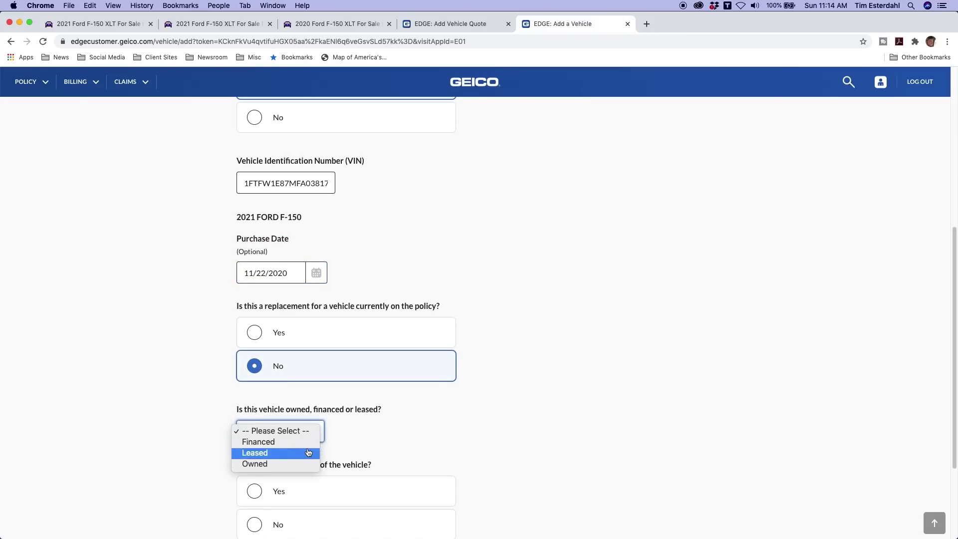
{"action": "left_click", "coordinate": [307, 444]}
{"action": "left_click", "coordinate": [277, 492]}
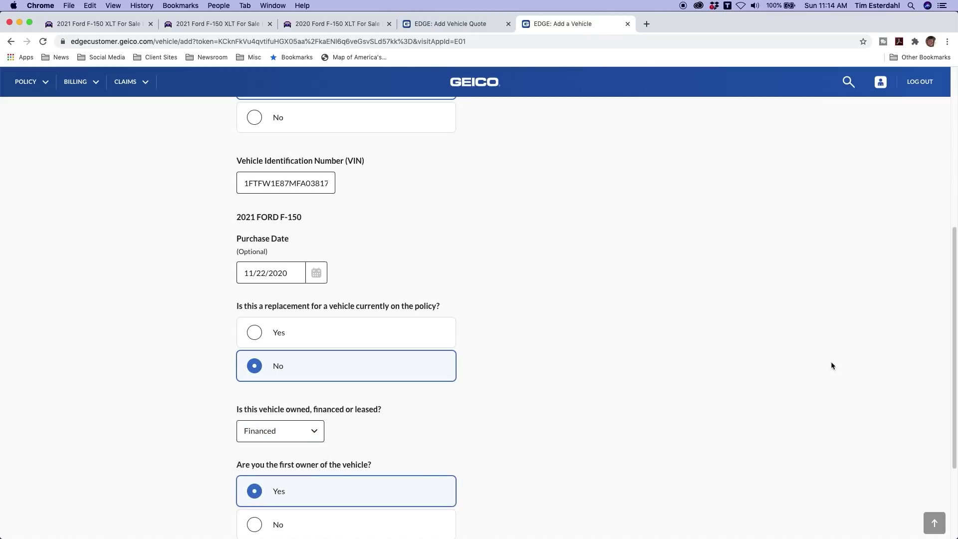
{"action": "scroll", "coordinate": [950, 327], "scroll_direction": "down", "scroll_amount": 3}
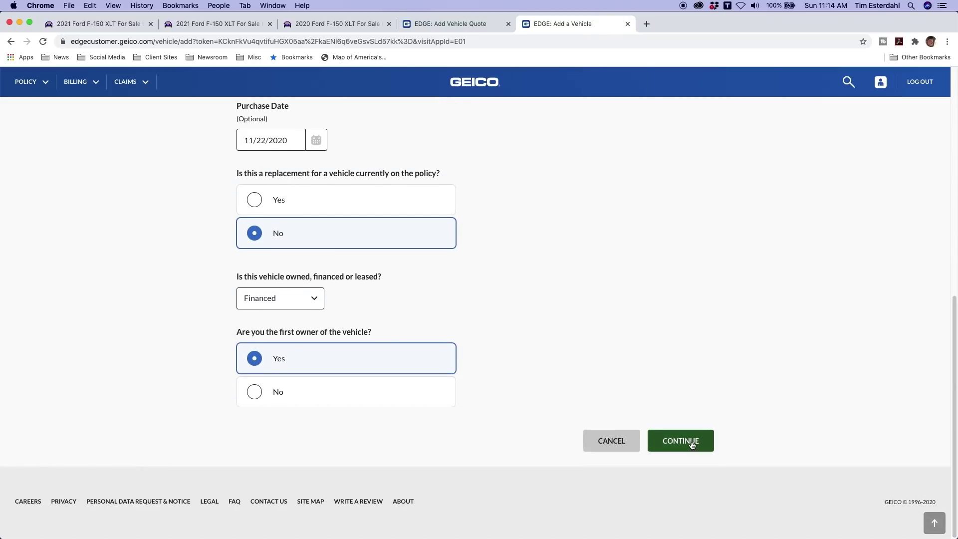
{"action": "left_click", "coordinate": [691, 442]}
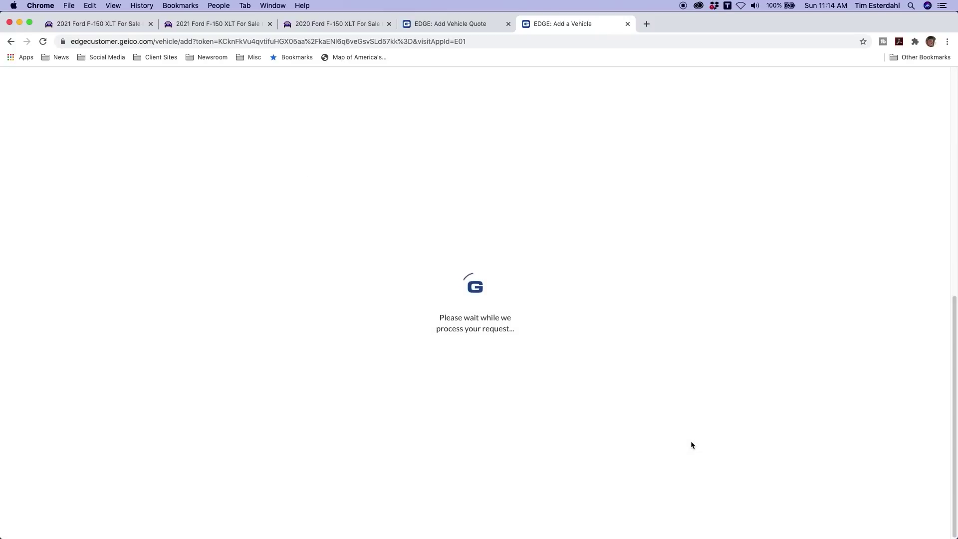
- Compare the 2020 F-150 XLT and the two 2021 F-150 listings, ending on the white 2021 truck
{"action": "left_click", "coordinate": [307, 25]}
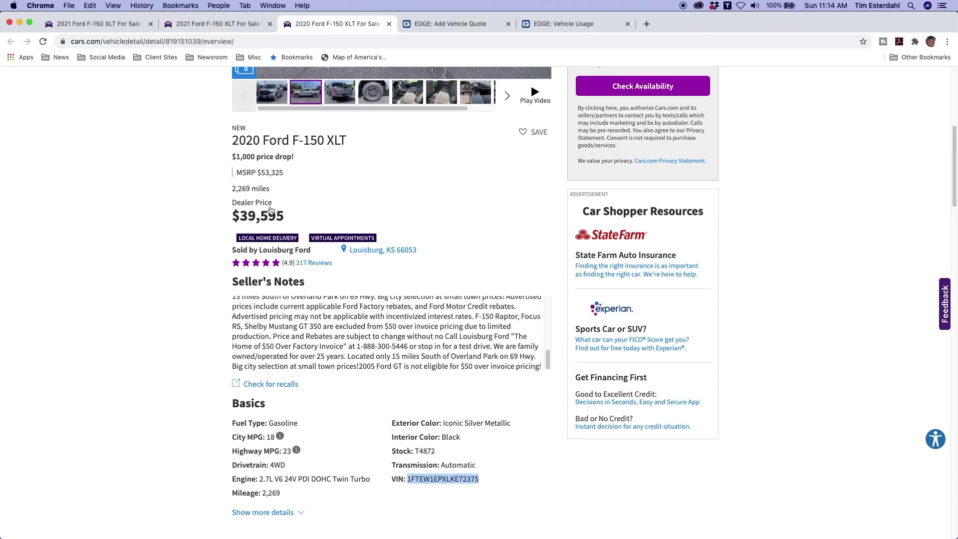
{"action": "left_click", "coordinate": [103, 25]}
{"action": "left_click", "coordinate": [190, 26]}
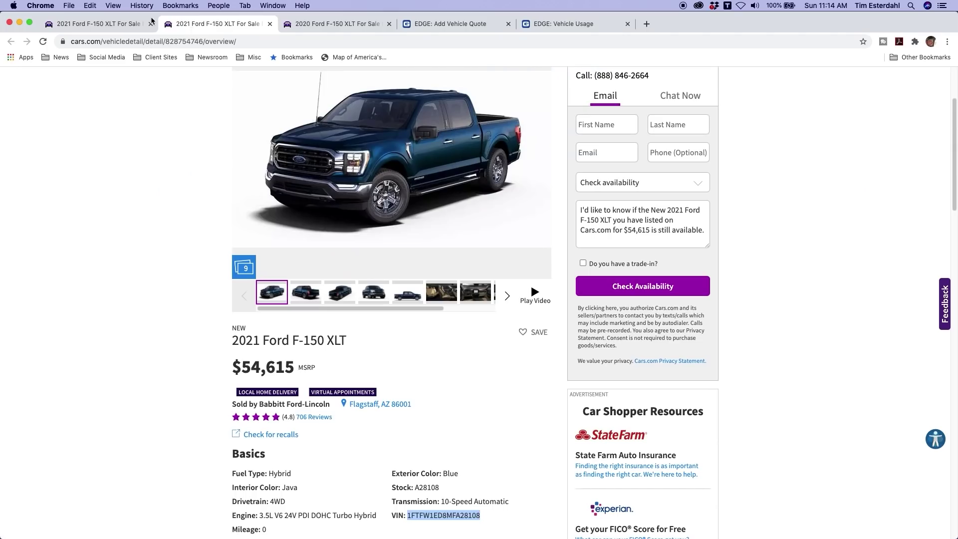
{"action": "left_click", "coordinate": [126, 30]}
- Close the promotional popup and return to GEICO's Vehicle Usage form
{"action": "left_click", "coordinate": [597, 213]}
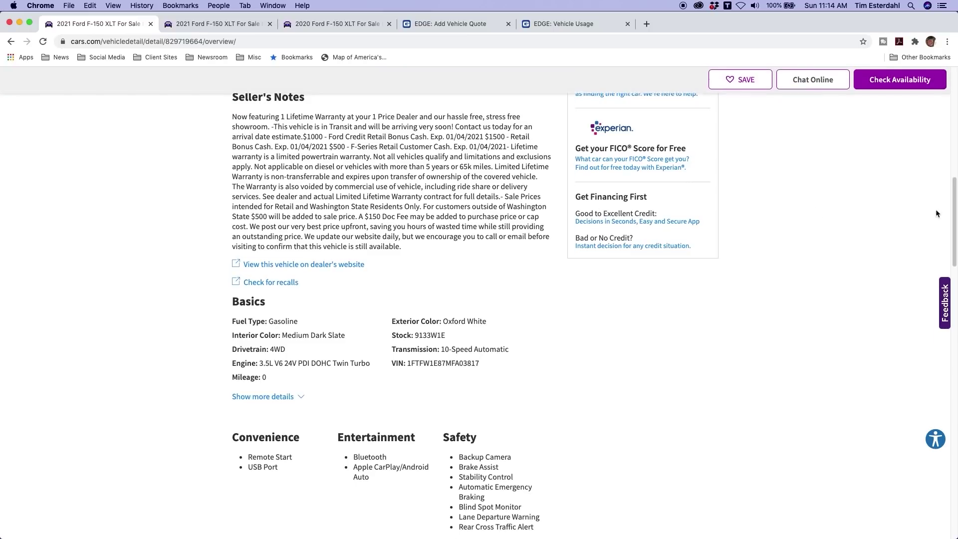
{"action": "left_click_drag", "start_coordinate": [955, 219], "coordinate": [954, 161]}
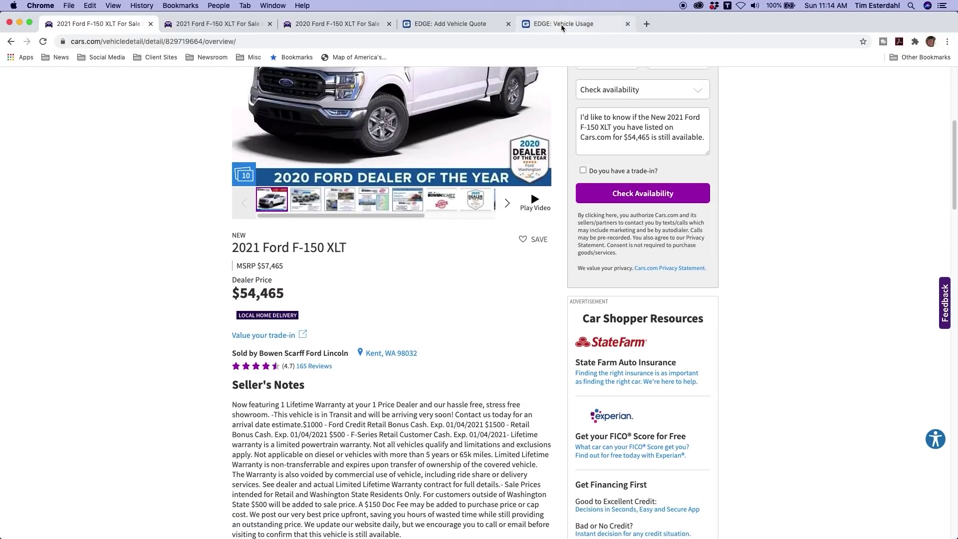
{"action": "left_click", "coordinate": [562, 26]}
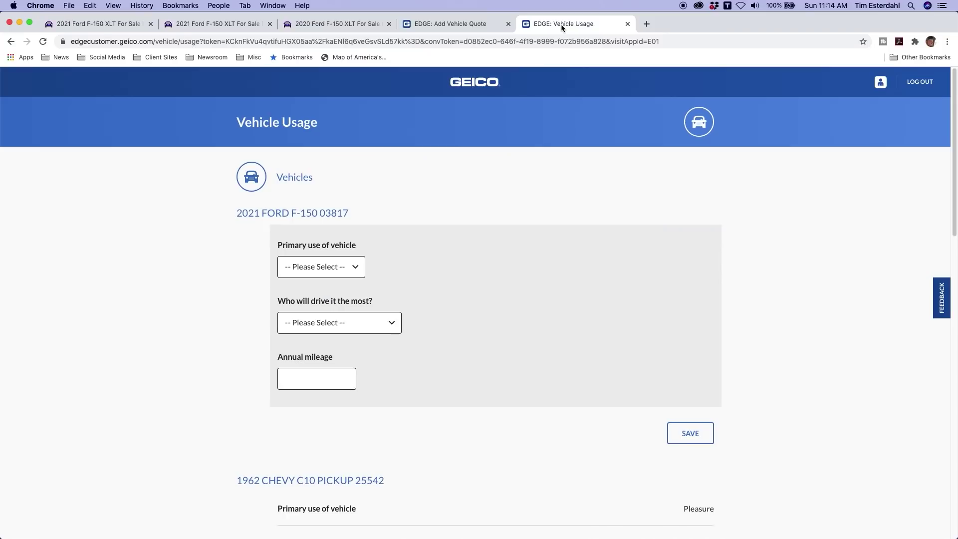
- Set the F-150's primary use to Pleasure with the spouse as main driver and save
{"action": "left_click", "coordinate": [348, 281]}
{"action": "left_click", "coordinate": [329, 321]}
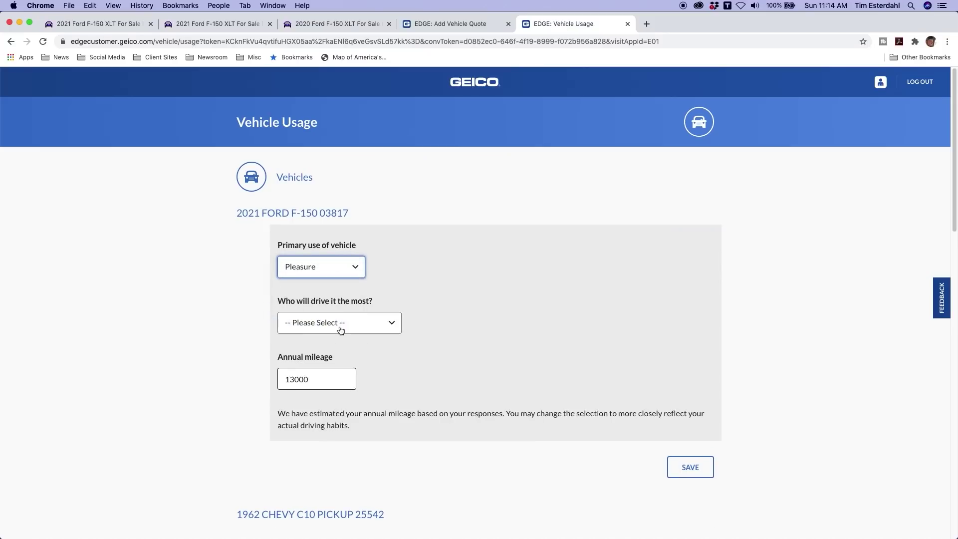
{"action": "left_click", "coordinate": [341, 330]}
{"action": "left_click", "coordinate": [322, 344]}
{"action": "left_click", "coordinate": [699, 472]}
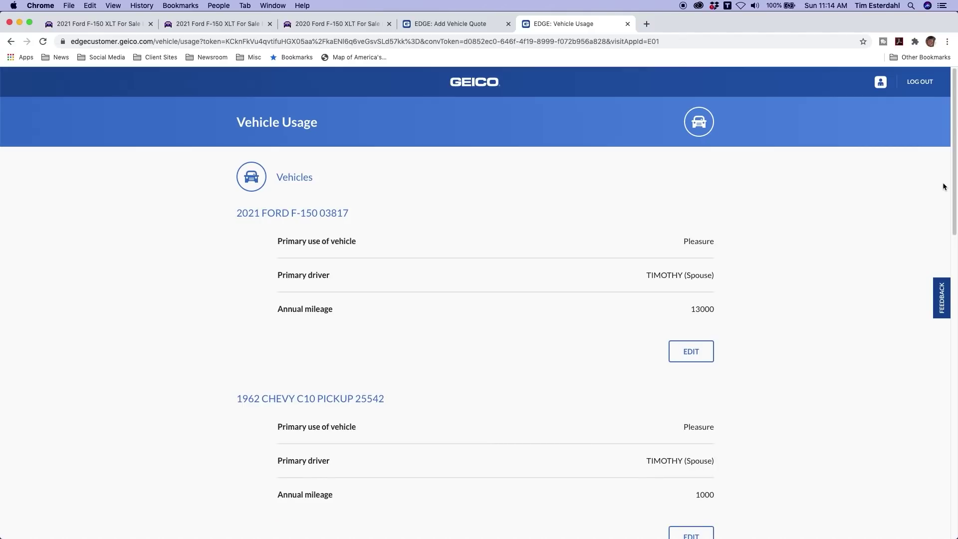
- Save the driver-to-vehicle assignment and get the quote showing a +$1,141.40 six-month increase
{"action": "left_click_drag", "start_coordinate": [954, 190], "coordinate": [926, 487]}
{"action": "left_click", "coordinate": [704, 319]}
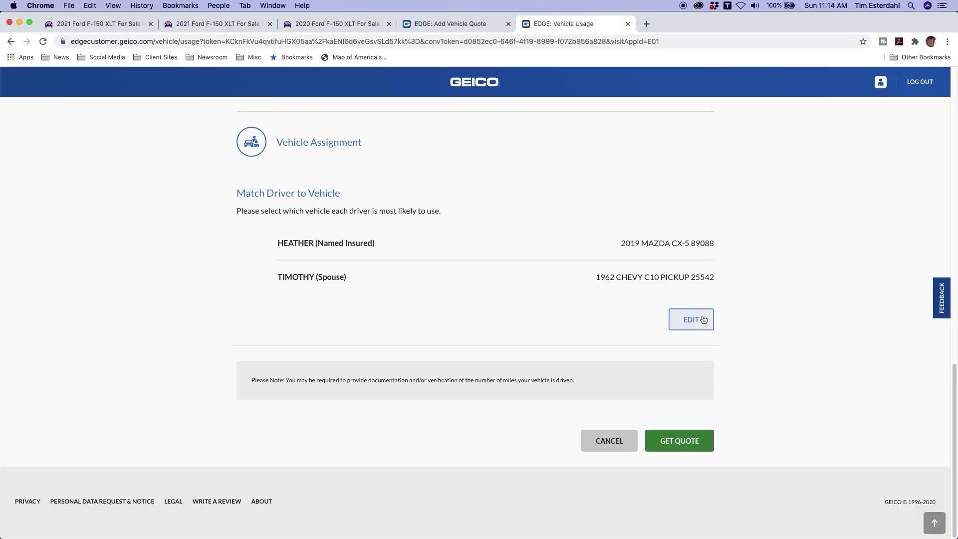
{"action": "left_click", "coordinate": [677, 442]}
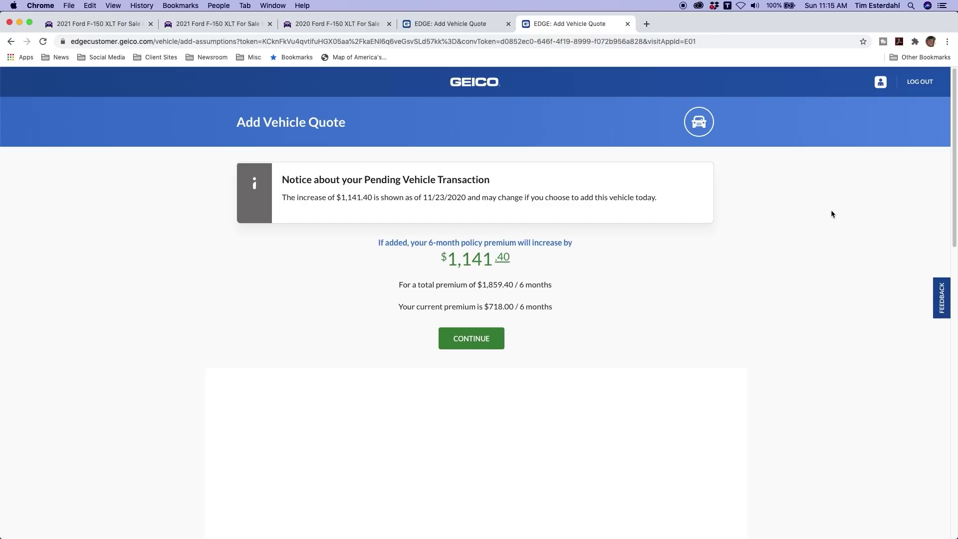
- Compare the 2021 and 2020 F-150 XLT listings, then return to the first tab
{"action": "left_click", "coordinate": [124, 25]}
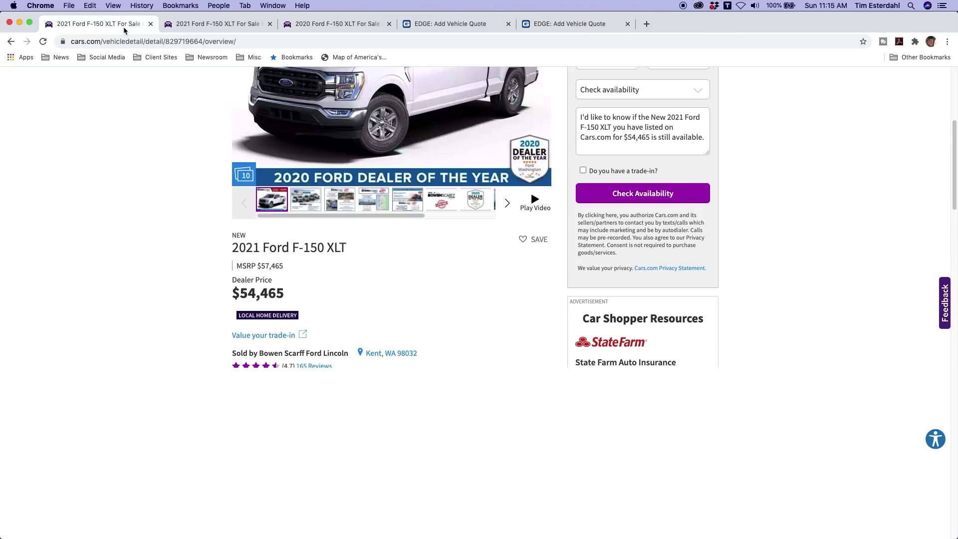
{"action": "left_click", "coordinate": [325, 27]}
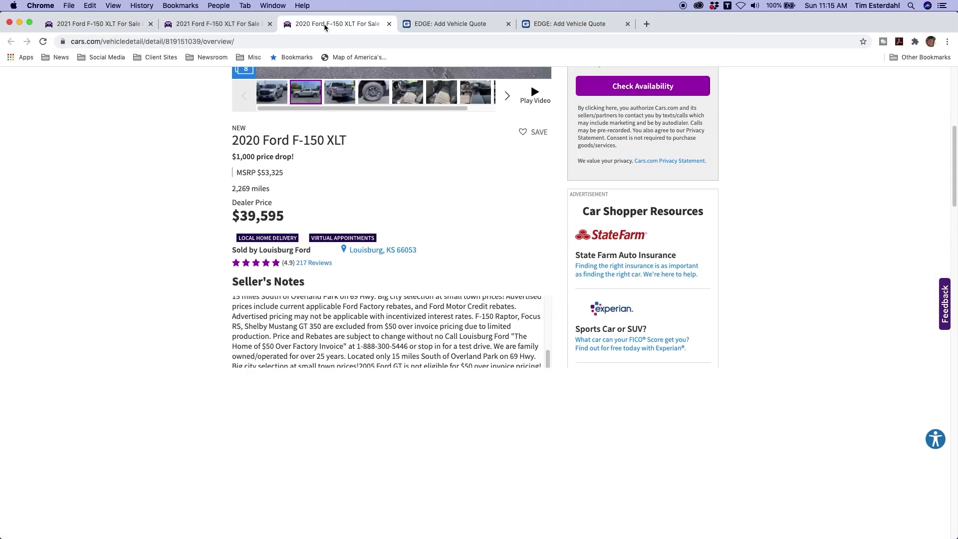
{"action": "left_click", "coordinate": [135, 26]}
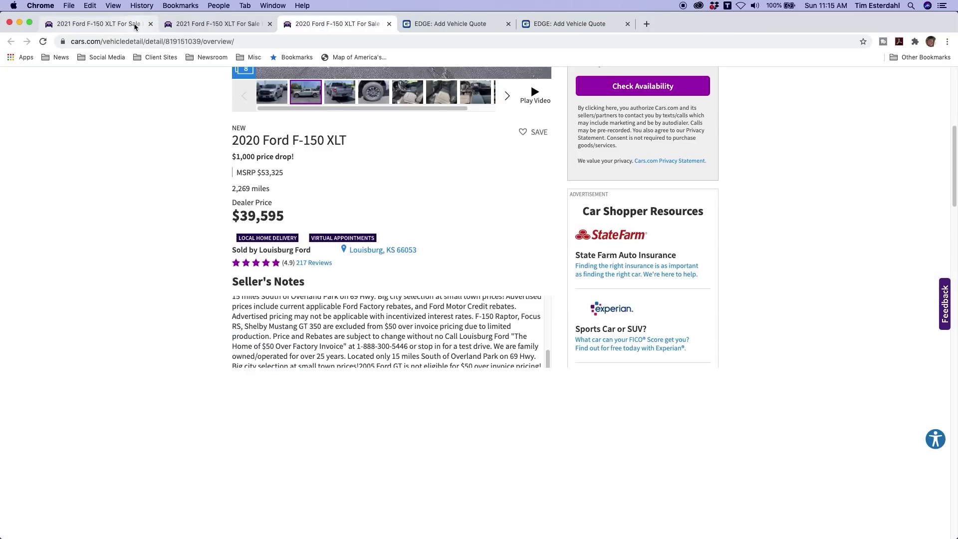